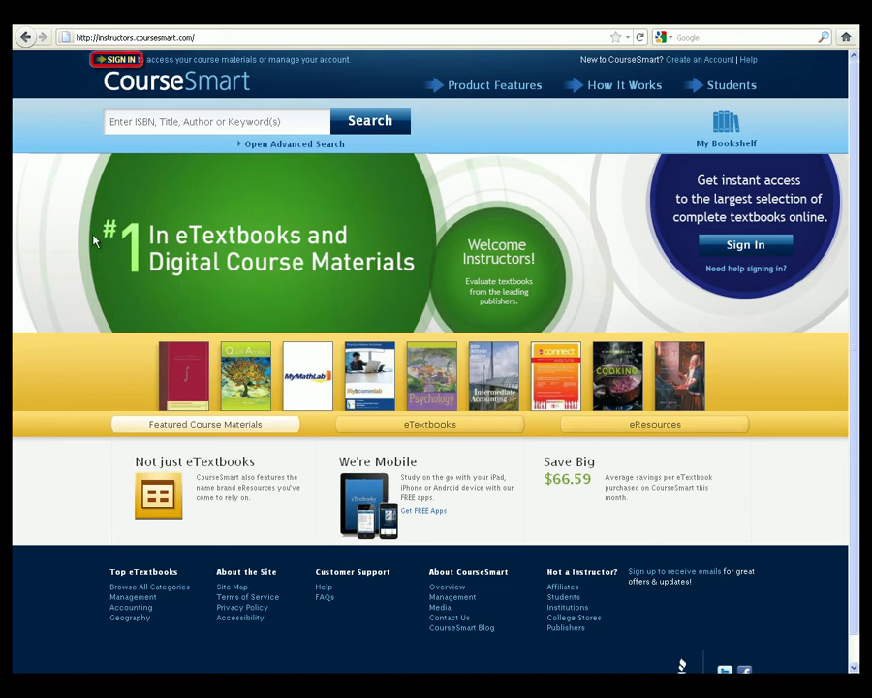
# Sign in to the CourseSmart instructor account with its e-mail address and password
pyautogui.click(114, 60)
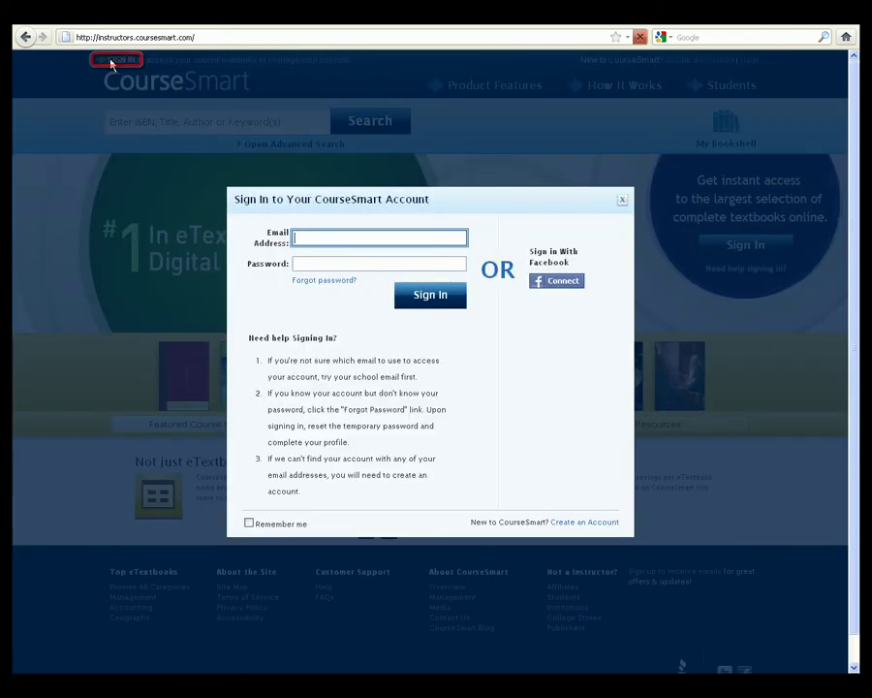
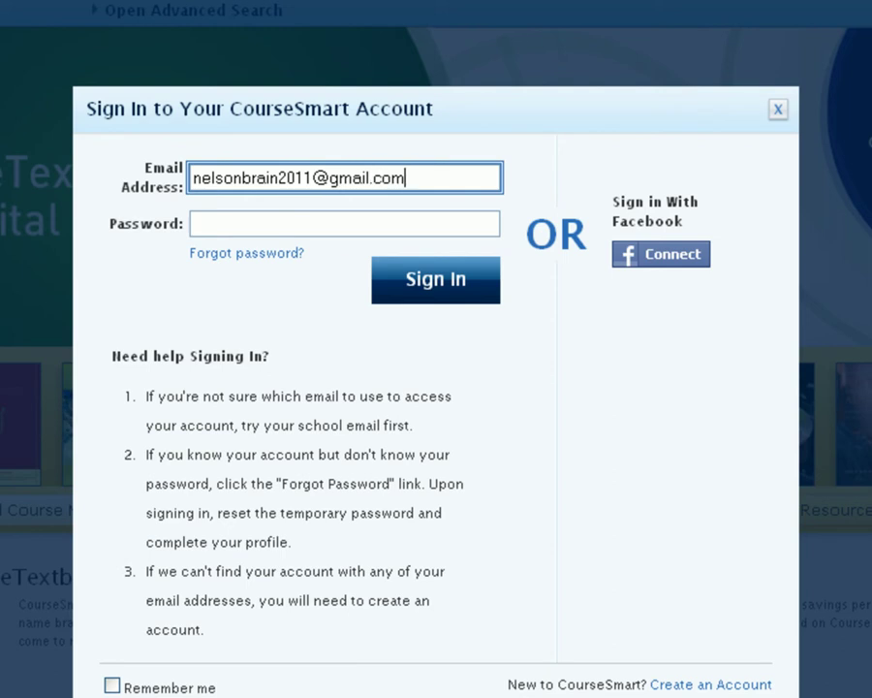
pyautogui.press('Tab')
pyautogui.write('●●●●●●●●●●')
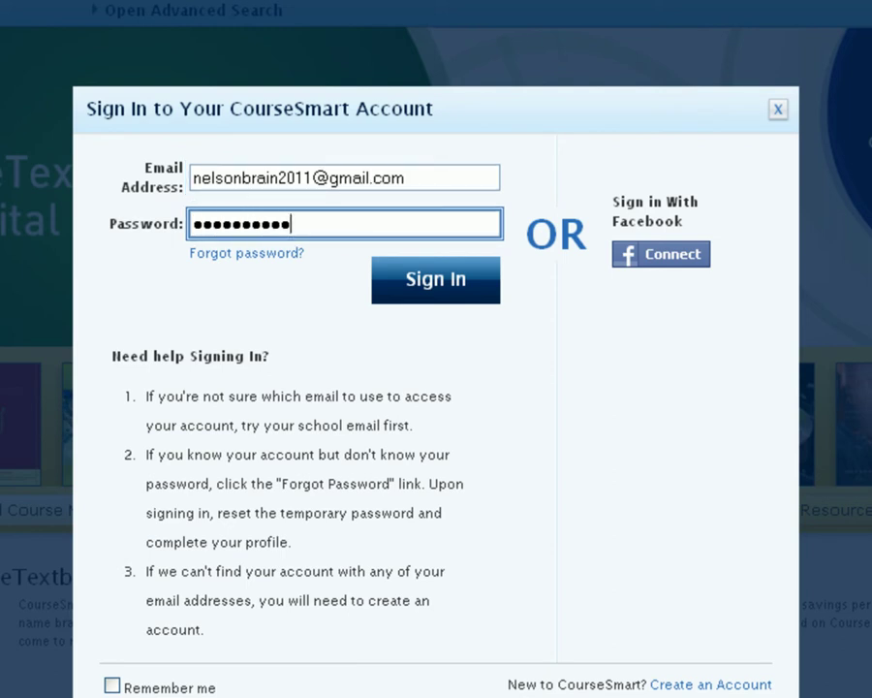
pyautogui.click(420, 290)
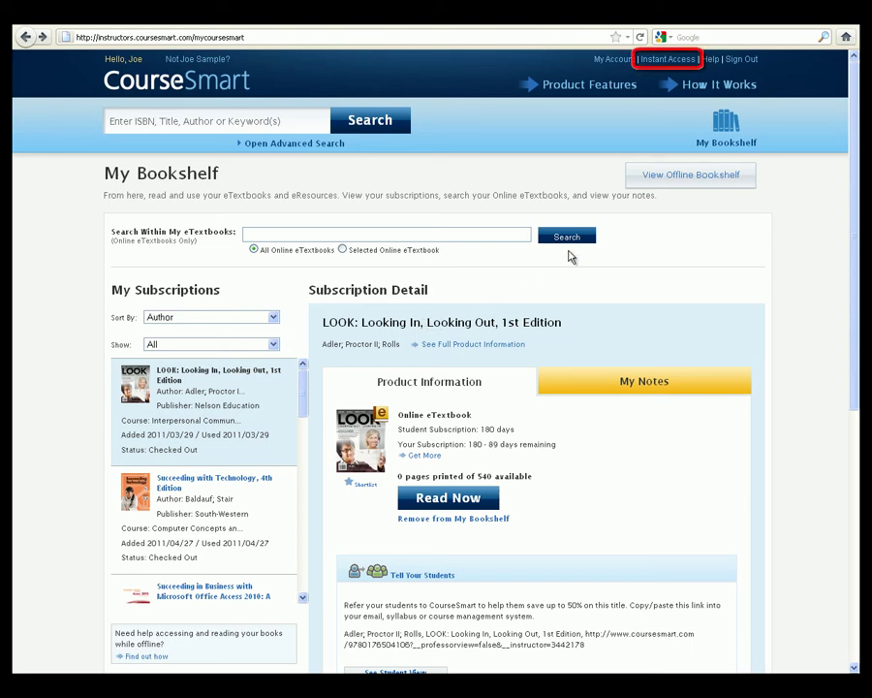
# Save the Instant Access preference as 'Yes, I want instant access' and return to My Bookshelf
pyautogui.click(665, 61)
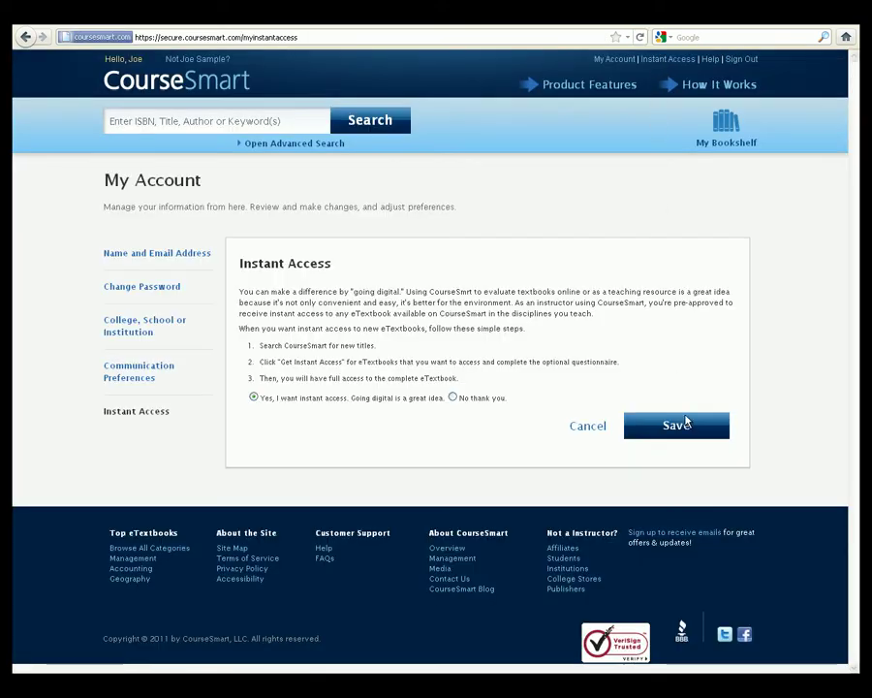
pyautogui.click(684, 426)
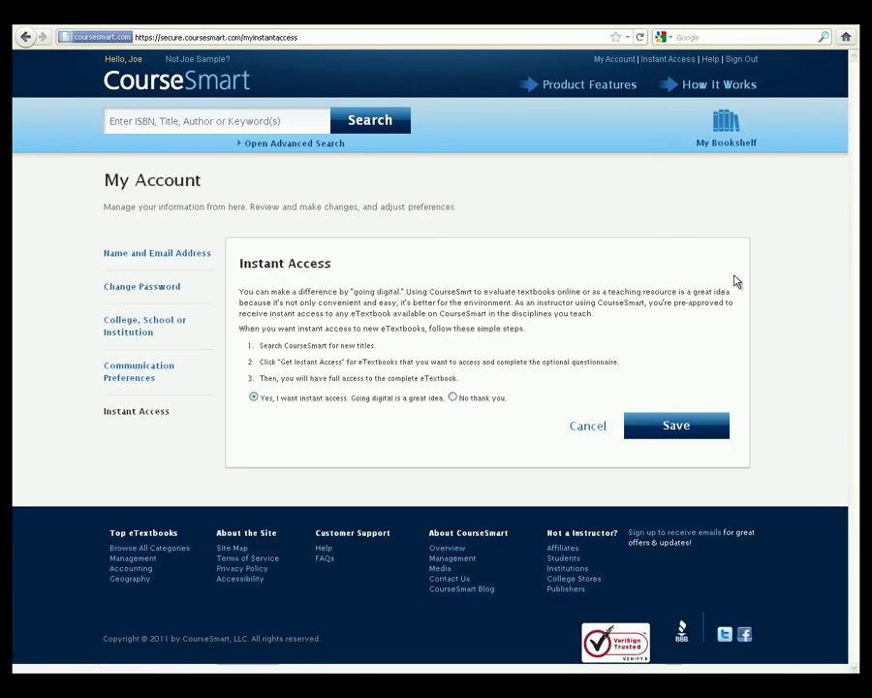
pyautogui.click(729, 138)
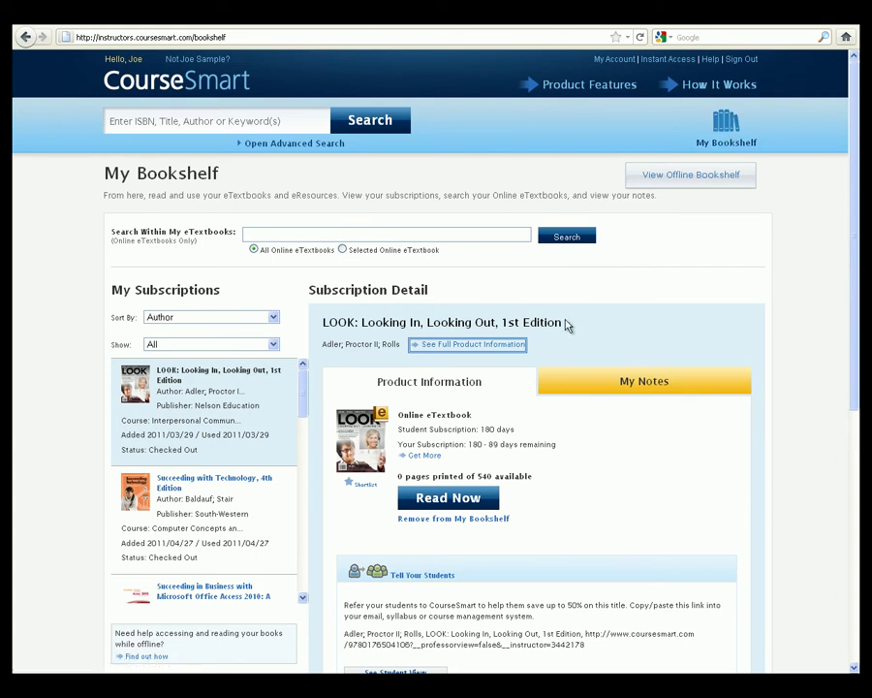
# Keep the bookshelf sorted by Author showing All, shortlist LOOK, and open its Get More options
pyautogui.moveTo(301, 393)
pyautogui.mouseDown()
pyautogui.moveTo(306, 565)
pyautogui.moveTo(305, 387)
pyautogui.mouseUp()
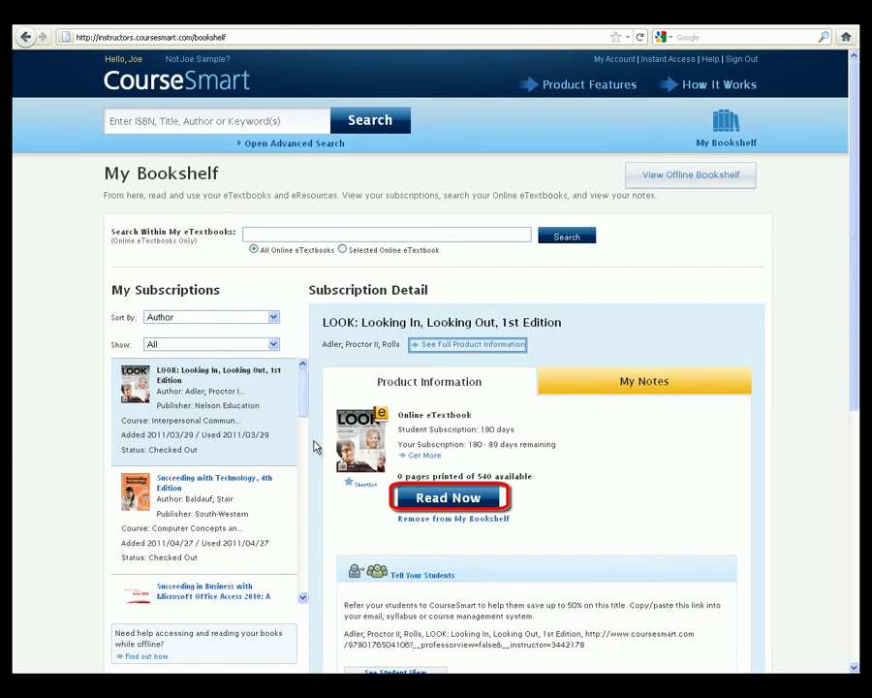
pyautogui.click(430, 506)
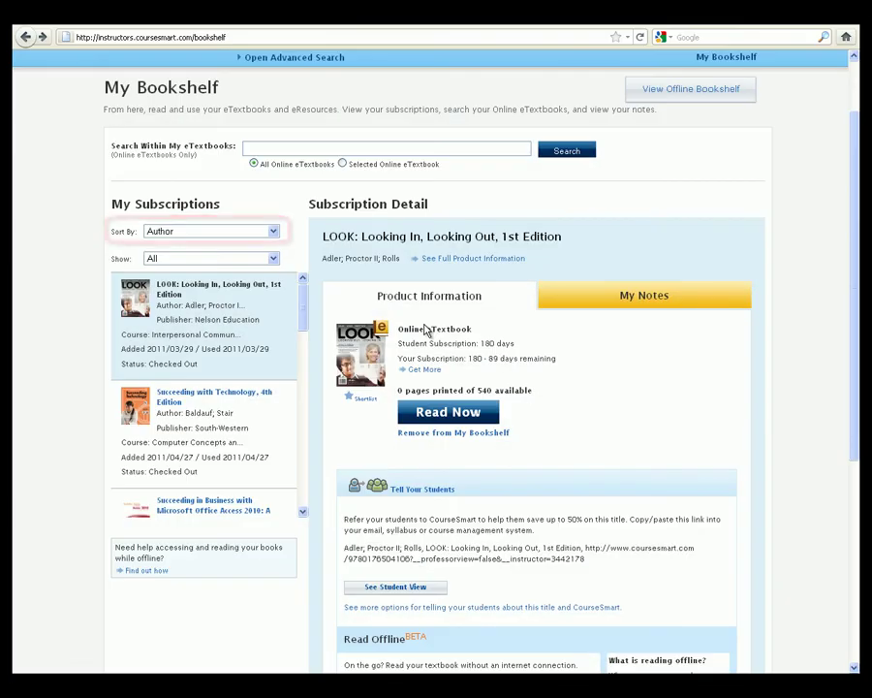
pyautogui.click(273, 230)
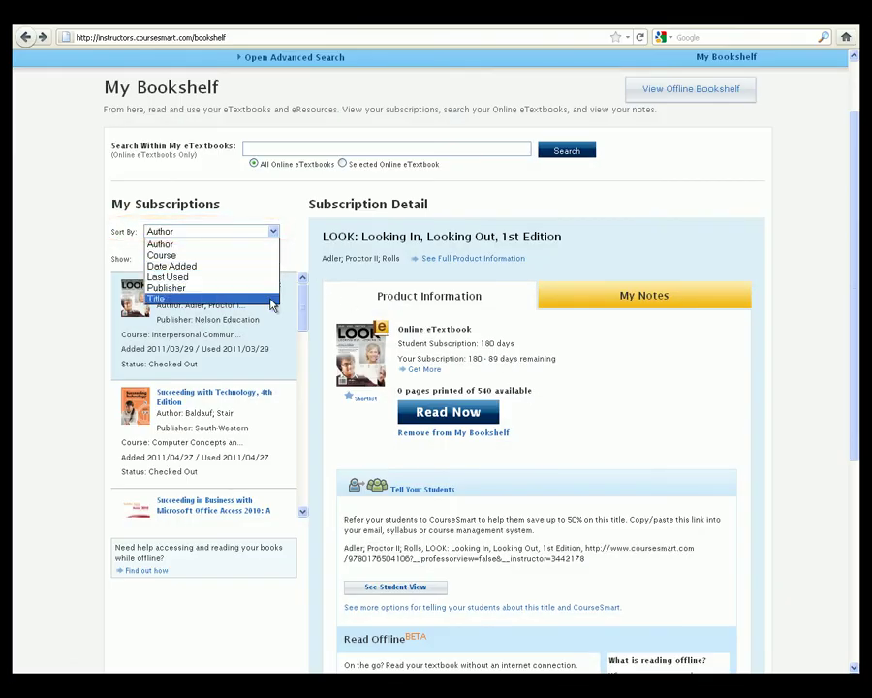
pyautogui.click(295, 263)
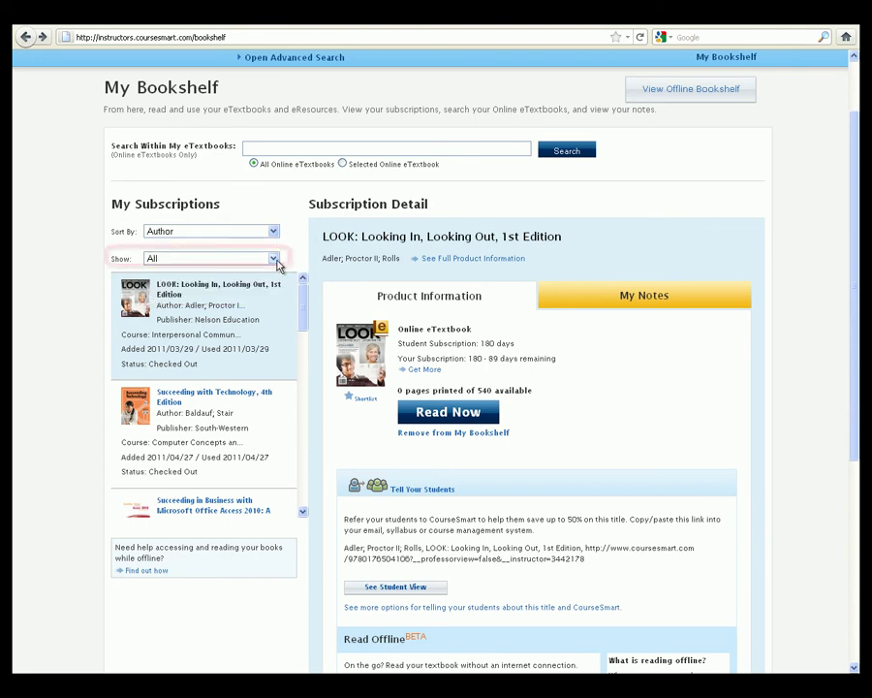
pyautogui.click(274, 259)
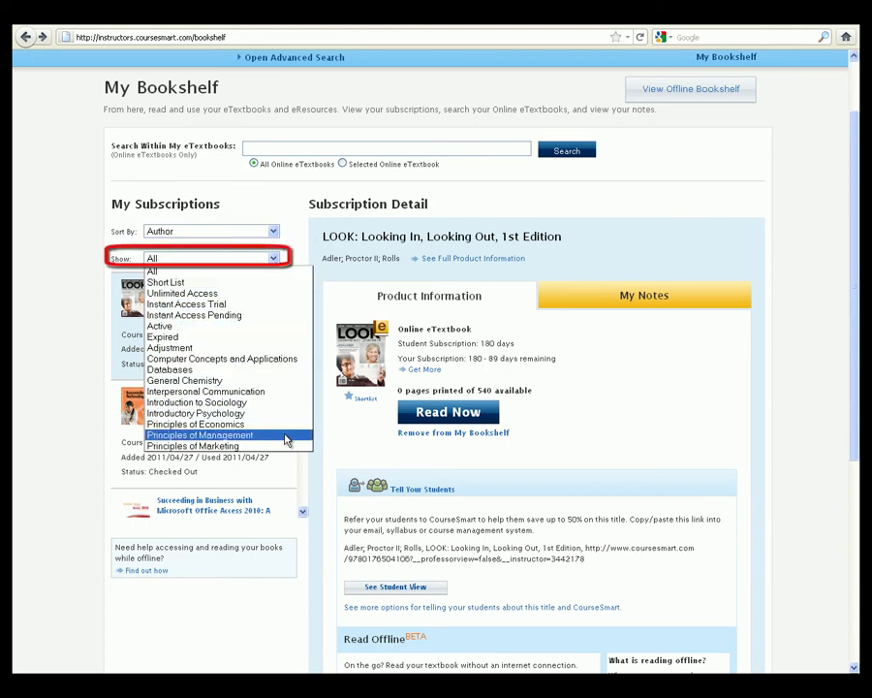
pyautogui.click(275, 259)
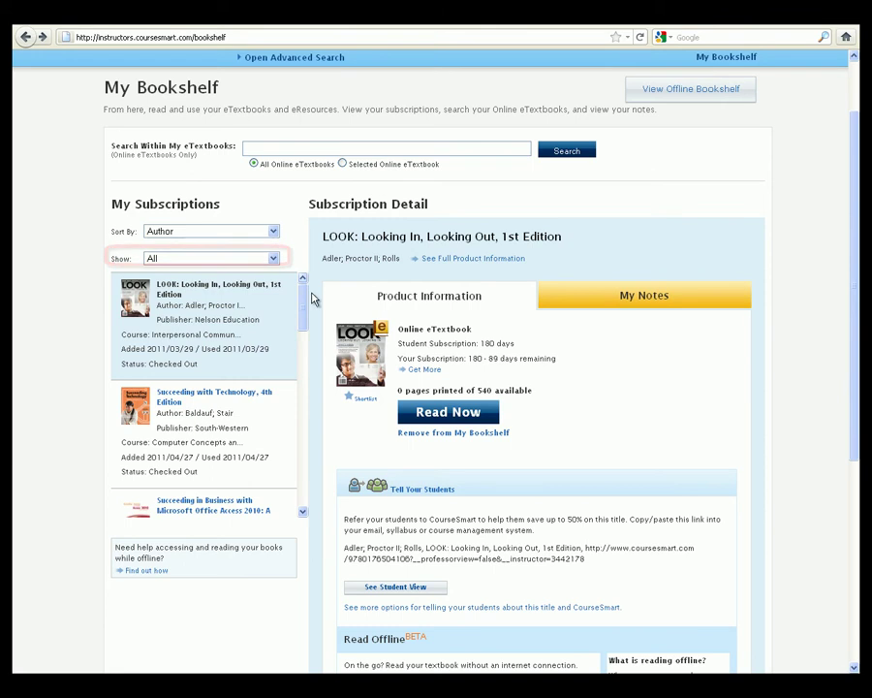
pyautogui.click(363, 402)
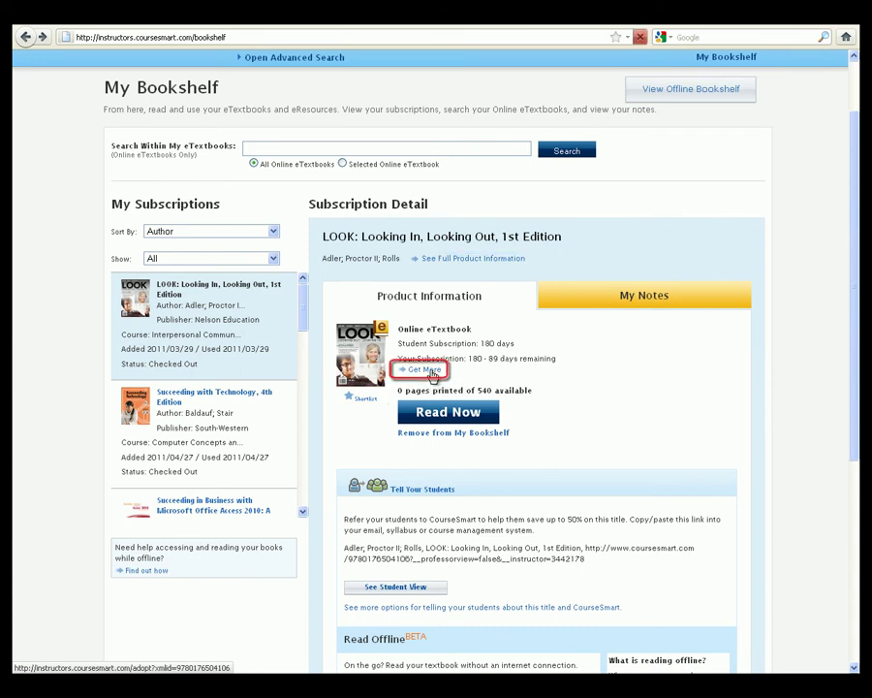
pyautogui.click(427, 370)
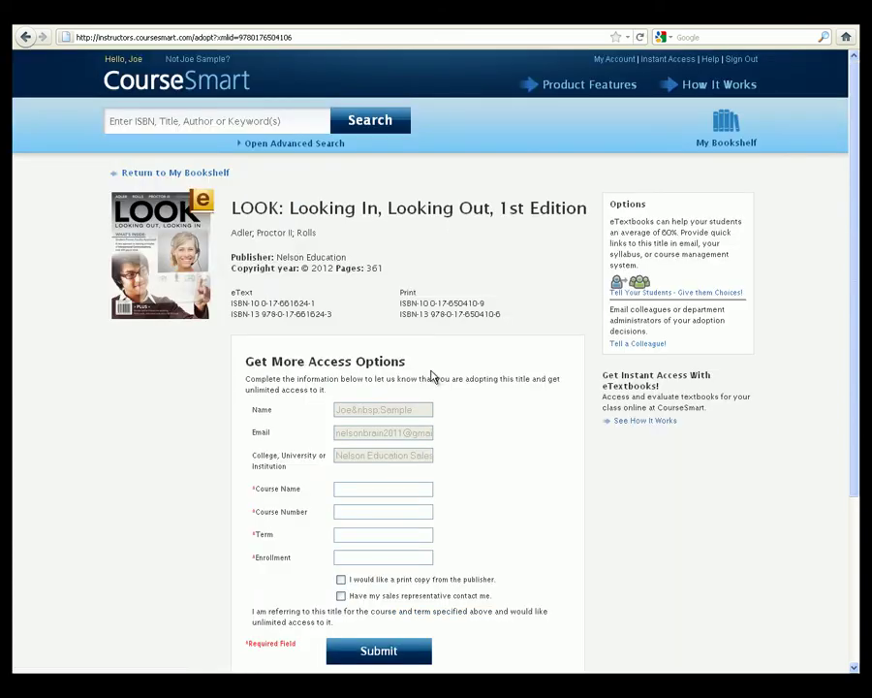
# Request a print copy of LOOK from the publisher and submit the access options form
pyautogui.click(341, 580)
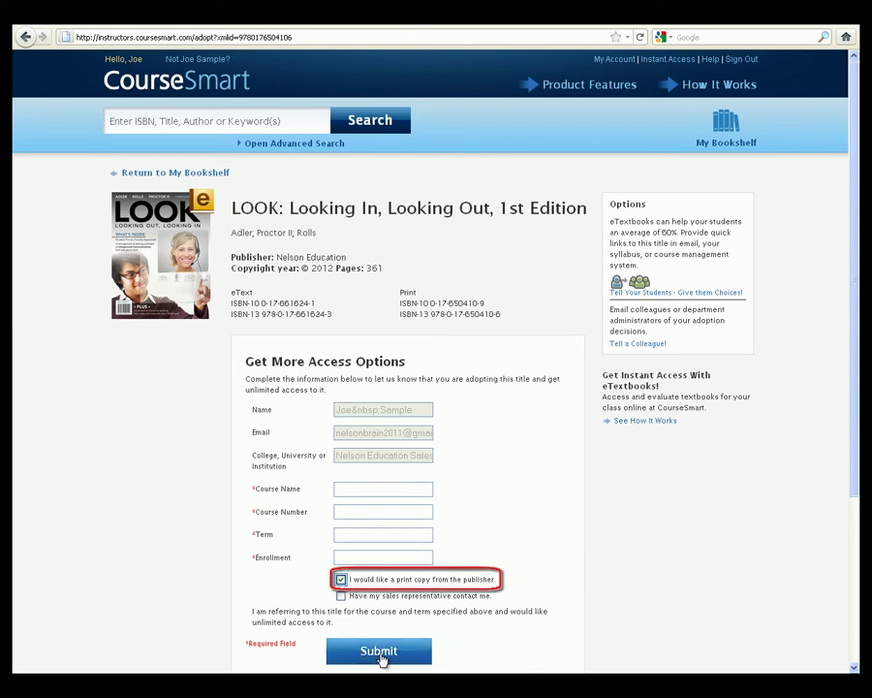
pyautogui.click(379, 654)
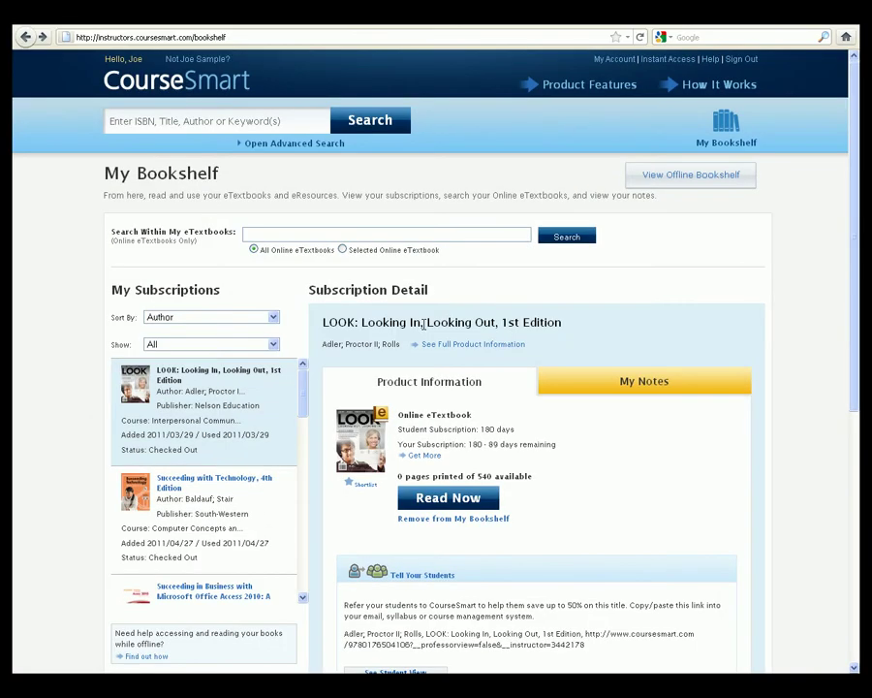
# Go to the header search box, then the Search Within My eTextbooks field
pyautogui.click(258, 122)
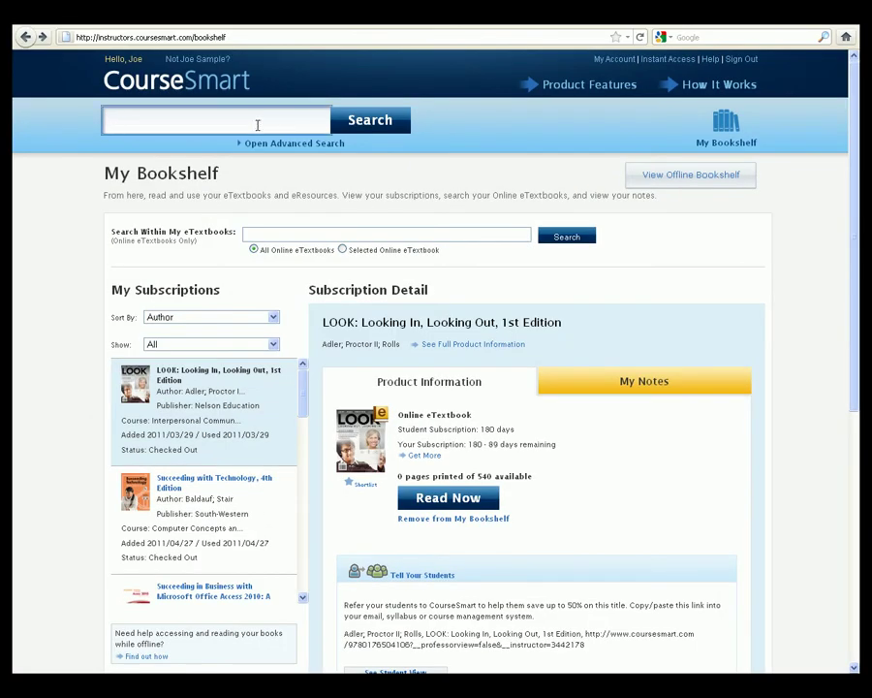
pyautogui.click(353, 230)
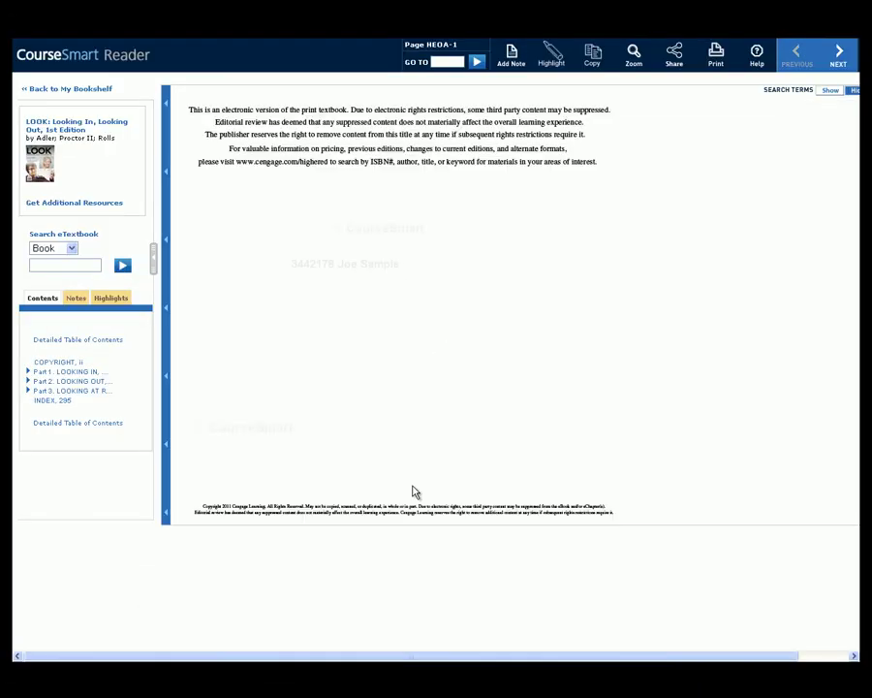
# Highlight the first Social Needs paragraph on page 5 in yellow
pyautogui.click(79, 374)
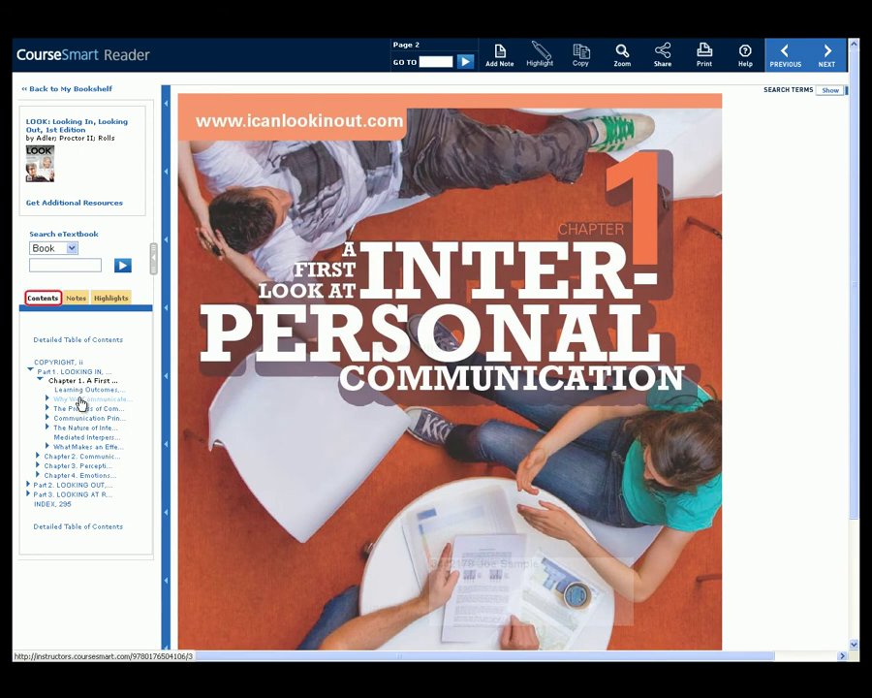
pyautogui.click(81, 401)
pyautogui.click(96, 429)
pyautogui.moveTo(539, 445); pyautogui.dragTo(661, 489)
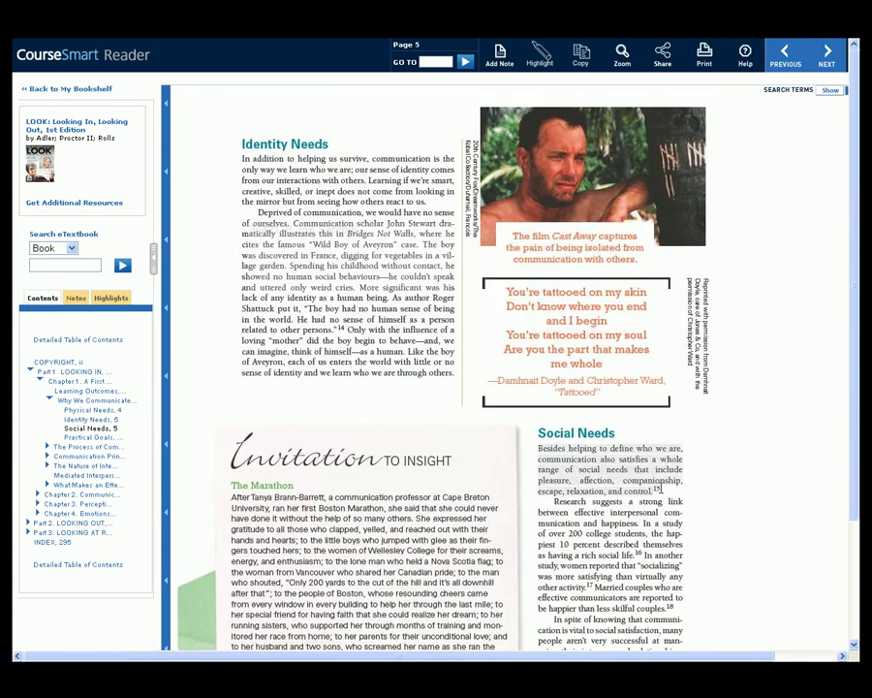
pyautogui.click(540, 55)
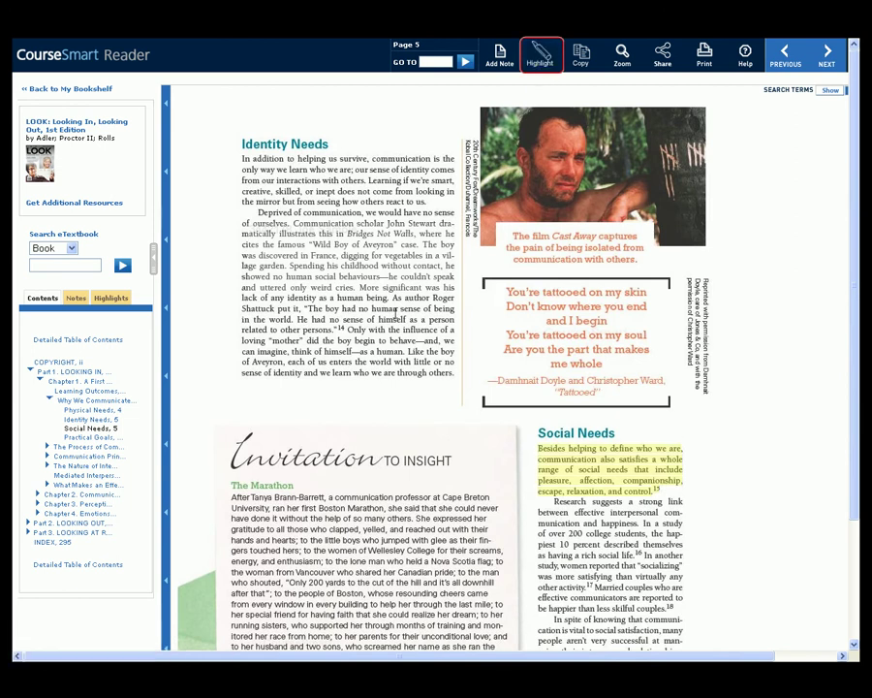
# Highlight the opening lines of Practical Goals on page 6, then return to the page 5 highlight
pyautogui.click(97, 439)
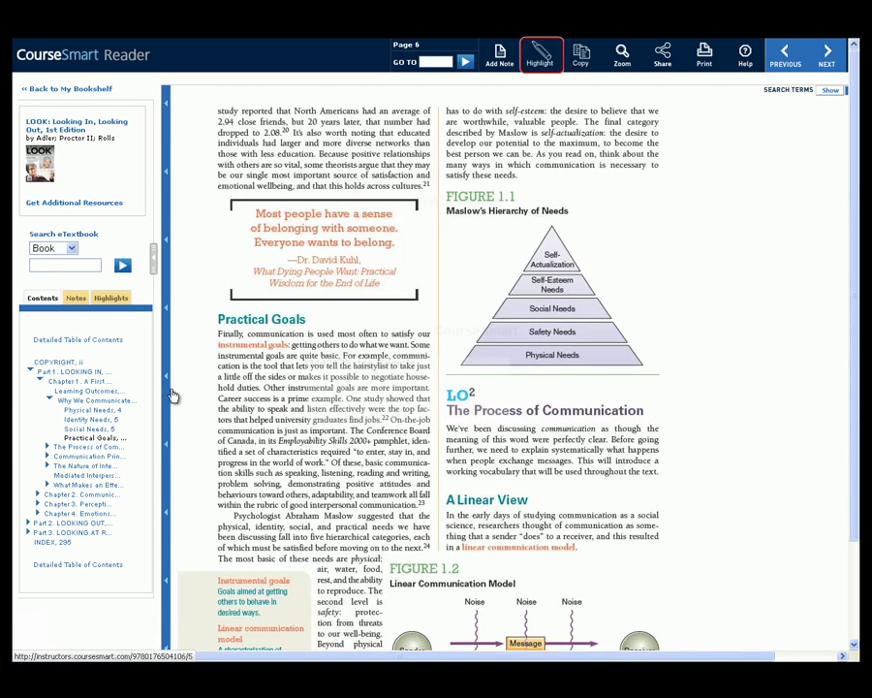
pyautogui.moveTo(218, 333); pyautogui.dragTo(417, 333)
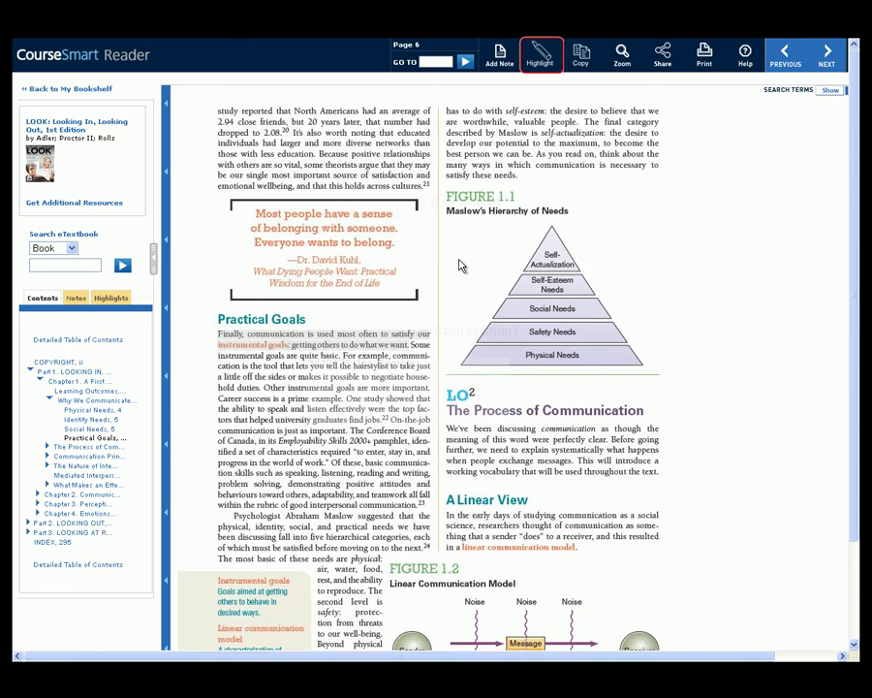
pyautogui.click(540, 53)
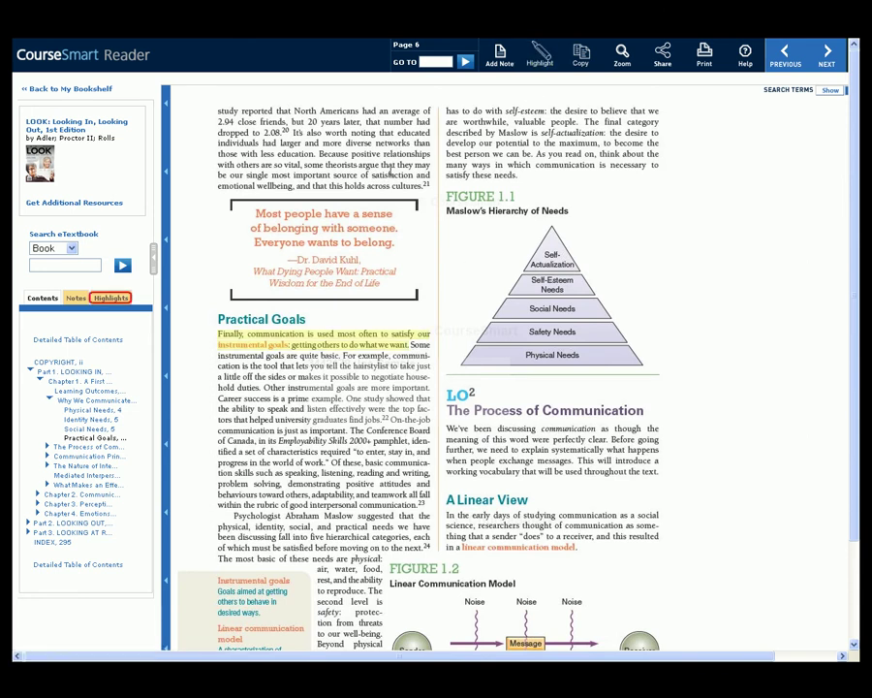
pyautogui.click(112, 299)
pyautogui.click(128, 405)
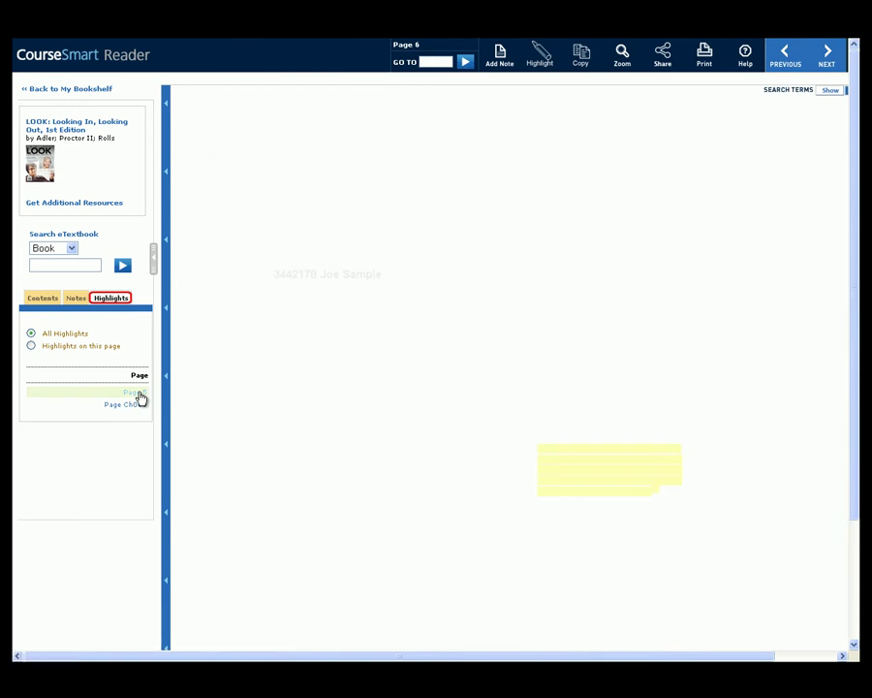
# Save a page 5 note titled 'Note 1' reading 'sample', then advance to page 6
pyautogui.click(500, 58)
pyautogui.write('Note 1')
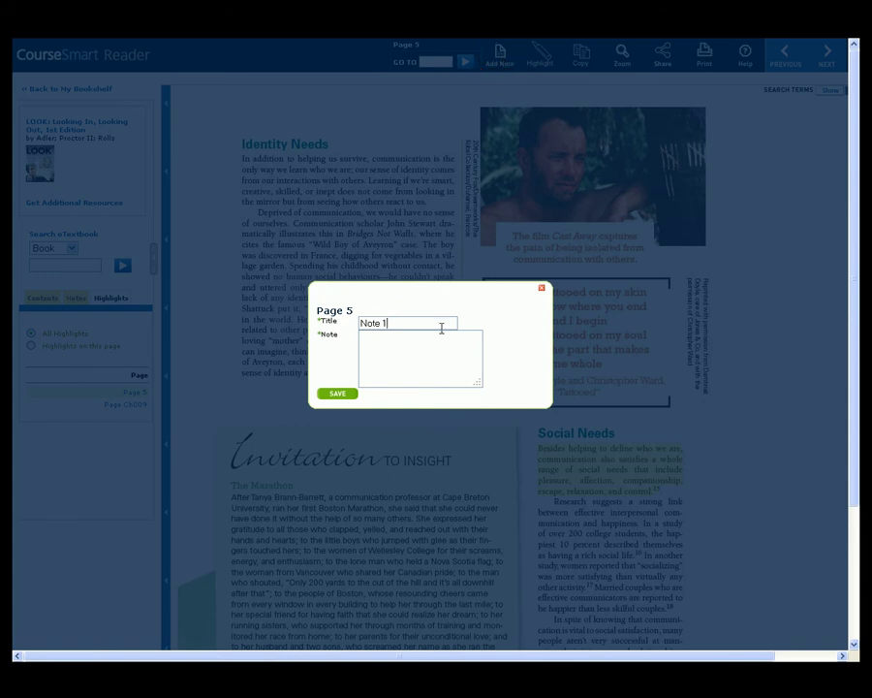
pyautogui.click(437, 341)
pyautogui.write('sample')
pyautogui.click(339, 395)
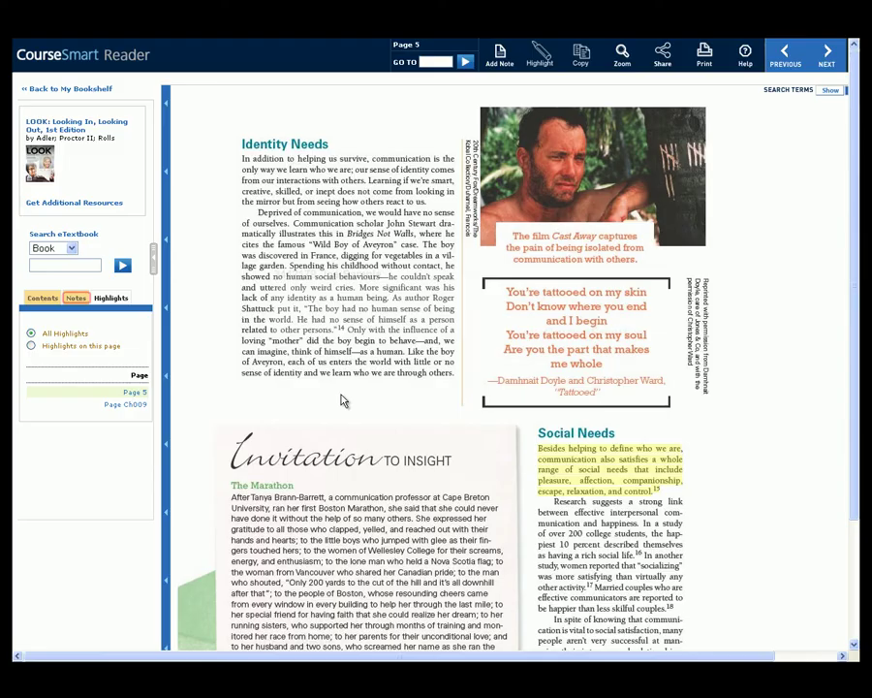
pyautogui.click(77, 297)
pyautogui.click(43, 412)
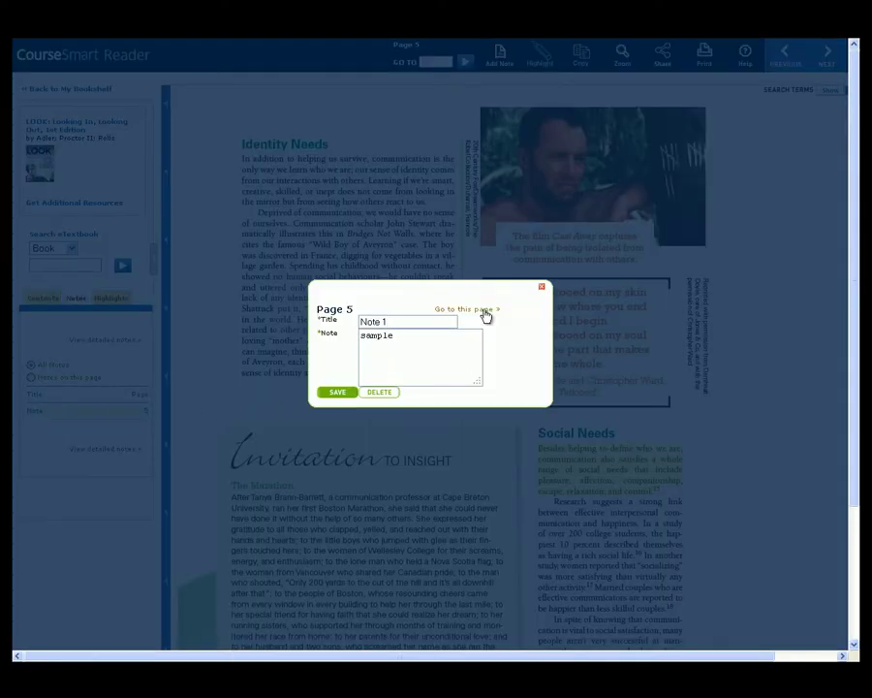
pyautogui.click(344, 394)
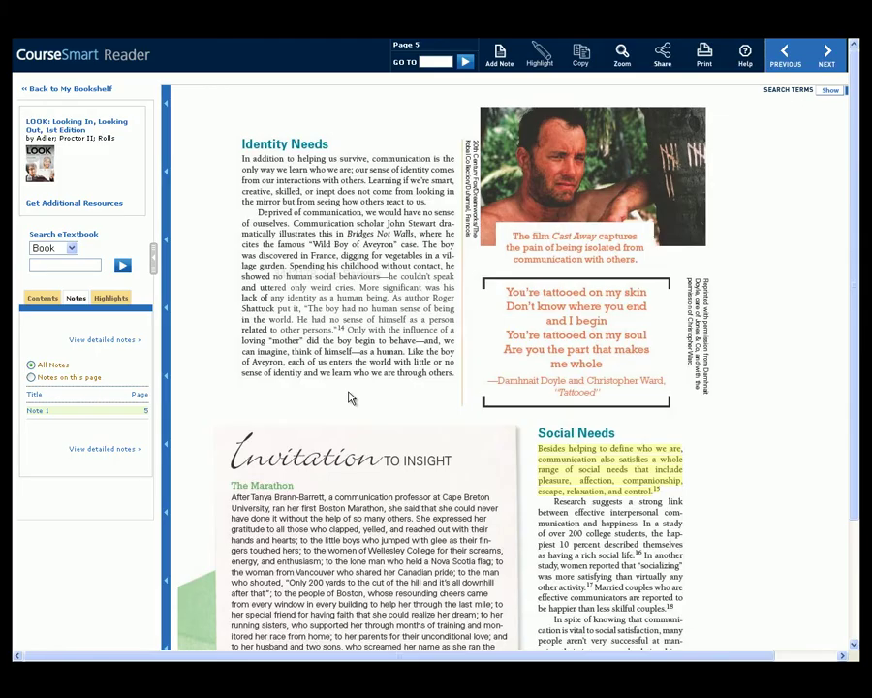
pyautogui.click(829, 58)
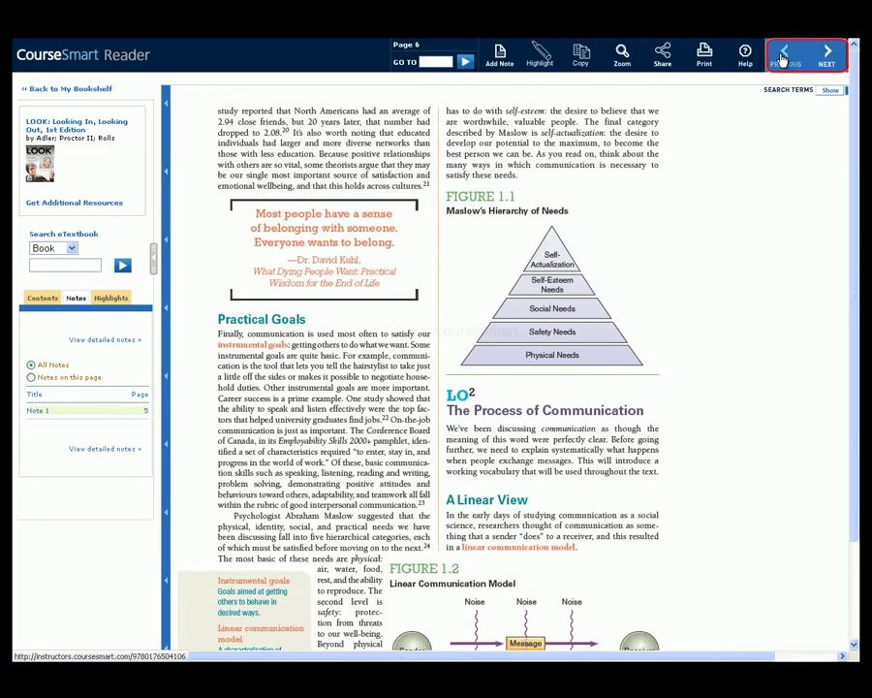
# Go back a page, jump to page 8, and search the eTextbook for 'communication'
pyautogui.click(782, 58)
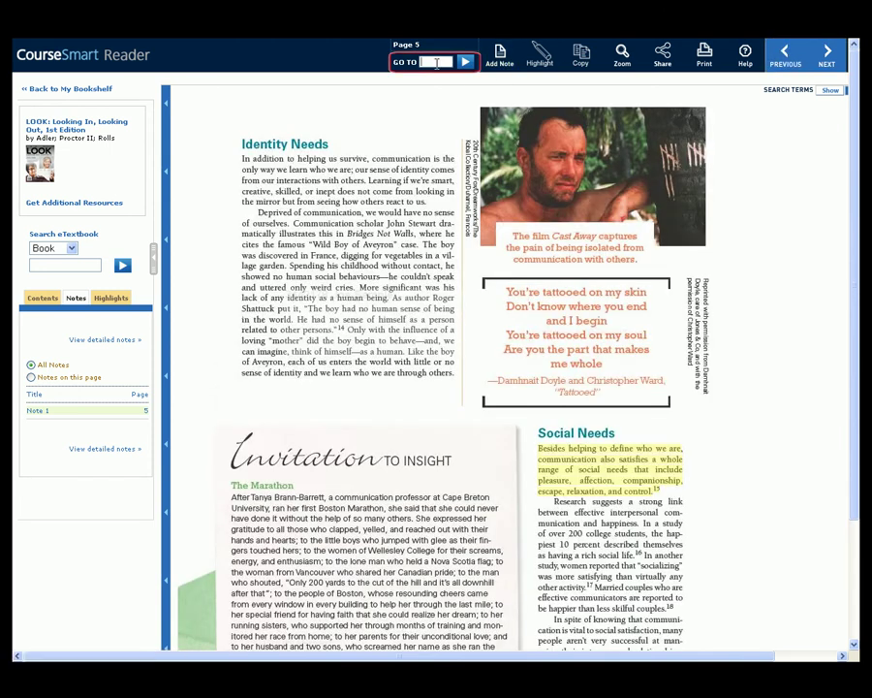
pyautogui.click(466, 63)
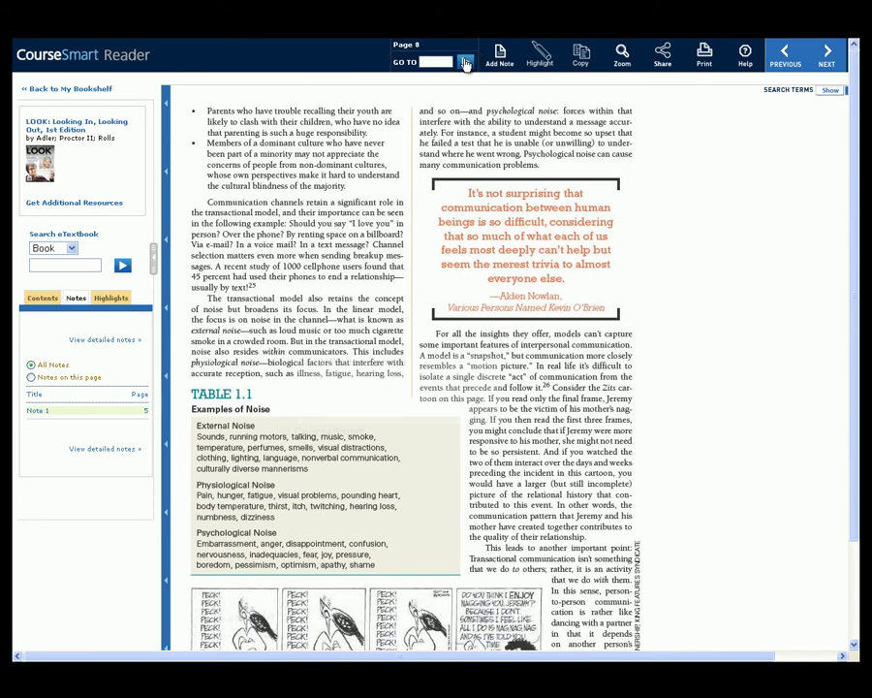
pyautogui.click(85, 265)
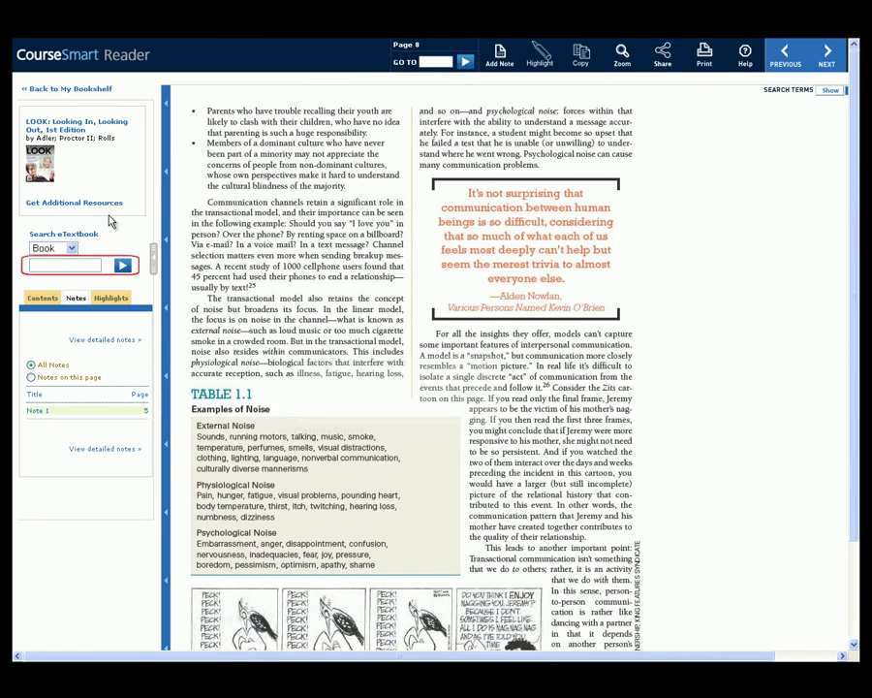
pyautogui.write('communication')
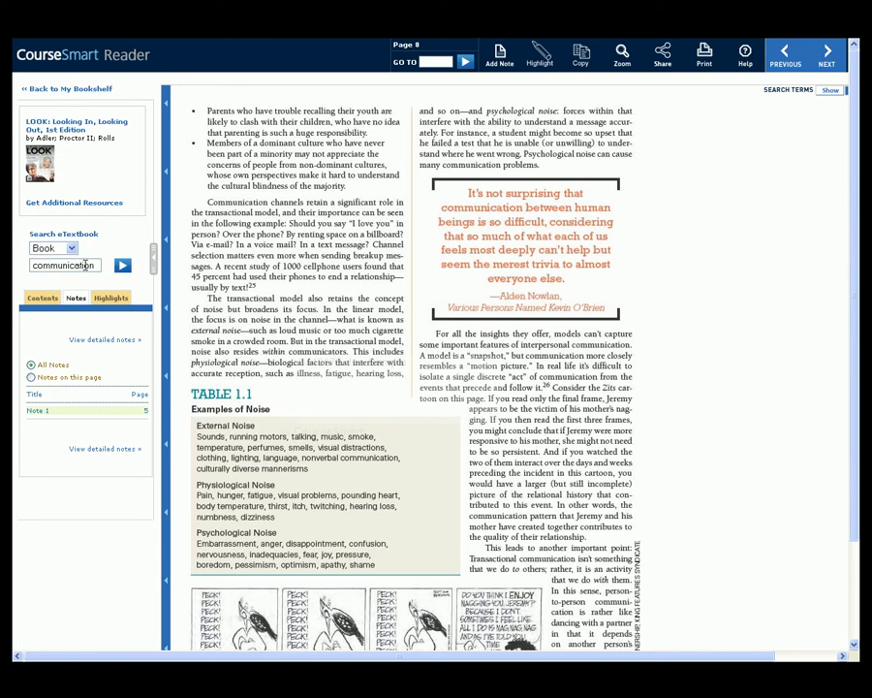
pyautogui.click(122, 266)
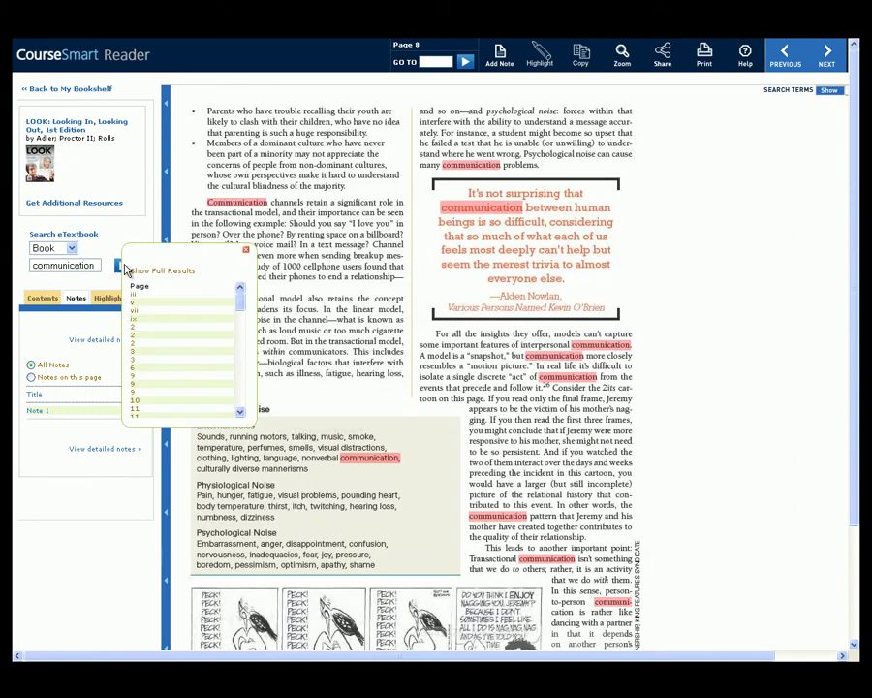
# Open the page 2 and page 6 matches, hide search-term highlighting, and close the results
pyautogui.click(134, 343)
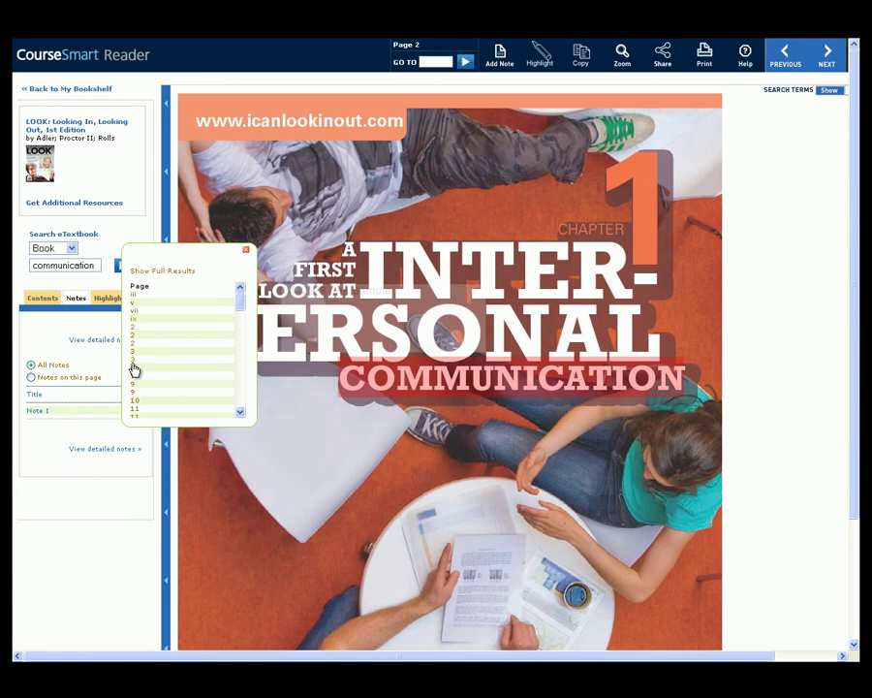
pyautogui.click(135, 368)
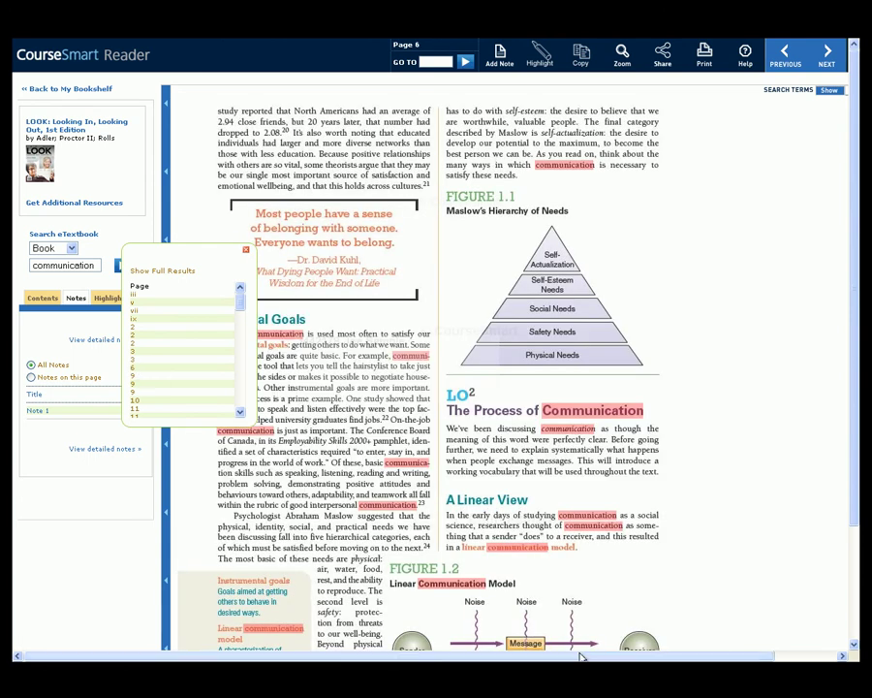
pyautogui.click(803, 90)
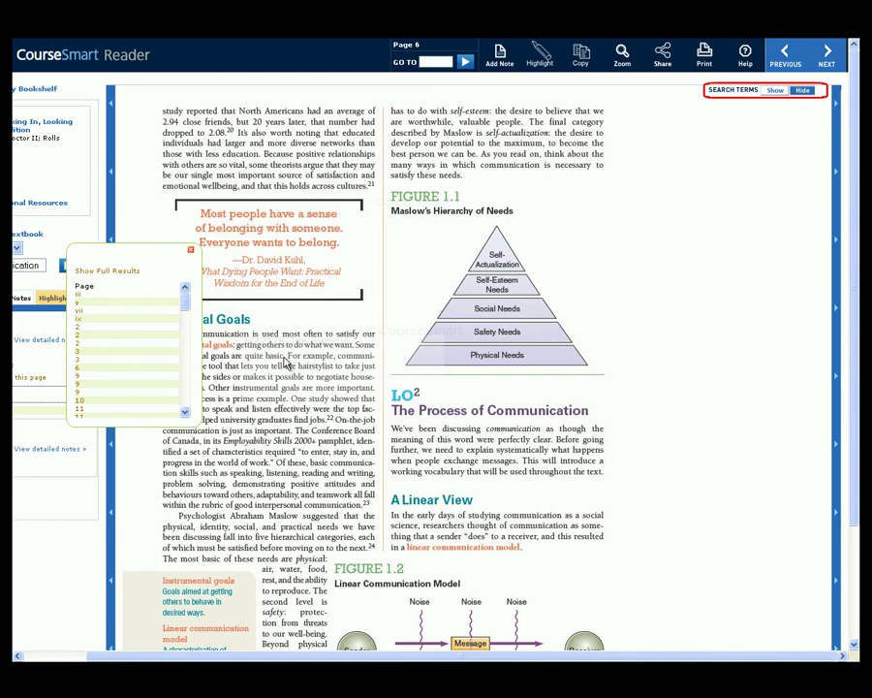
pyautogui.click(191, 253)
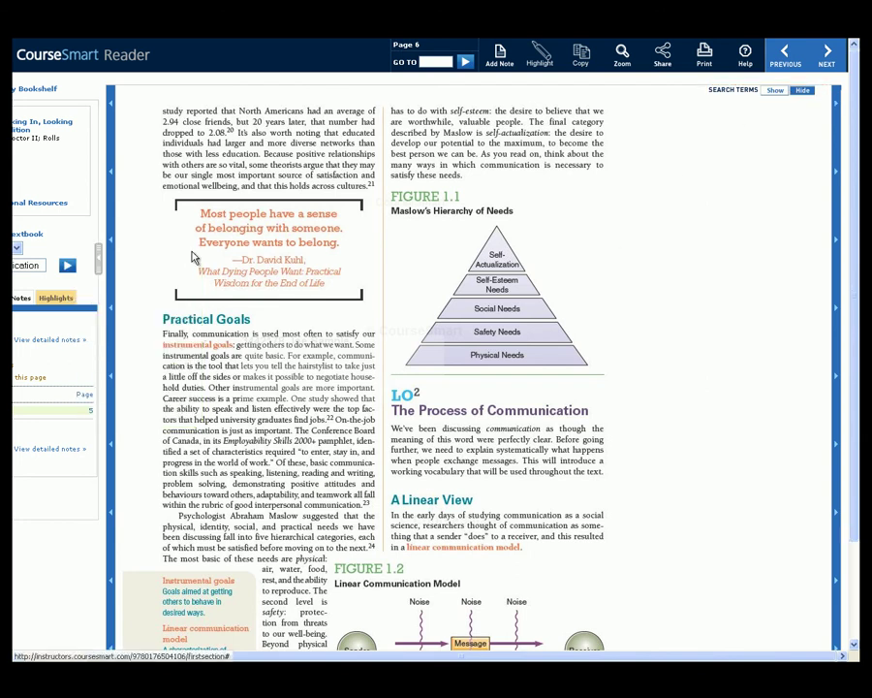
pyautogui.click(663, 59)
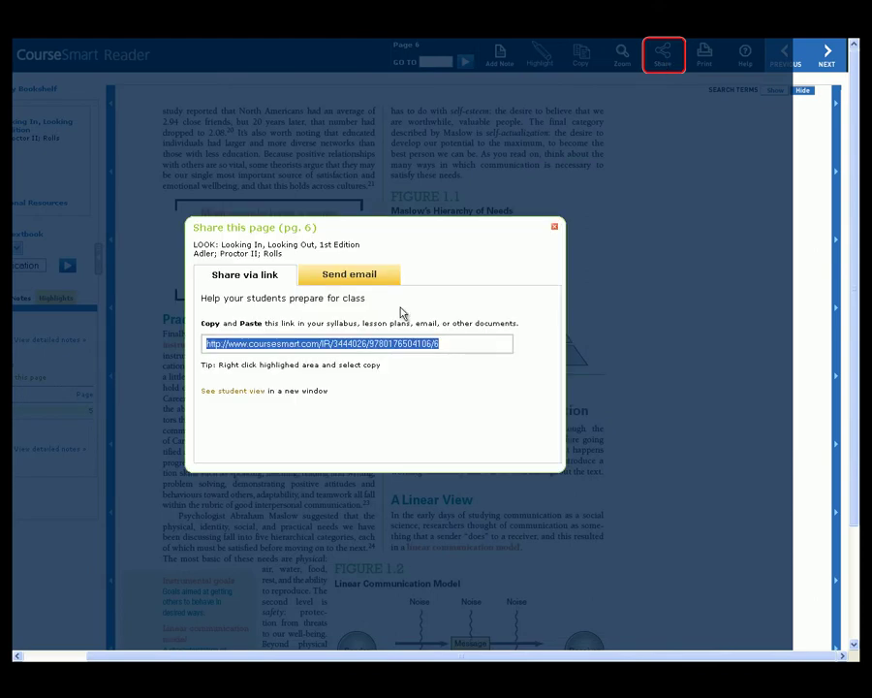
pyautogui.click(363, 273)
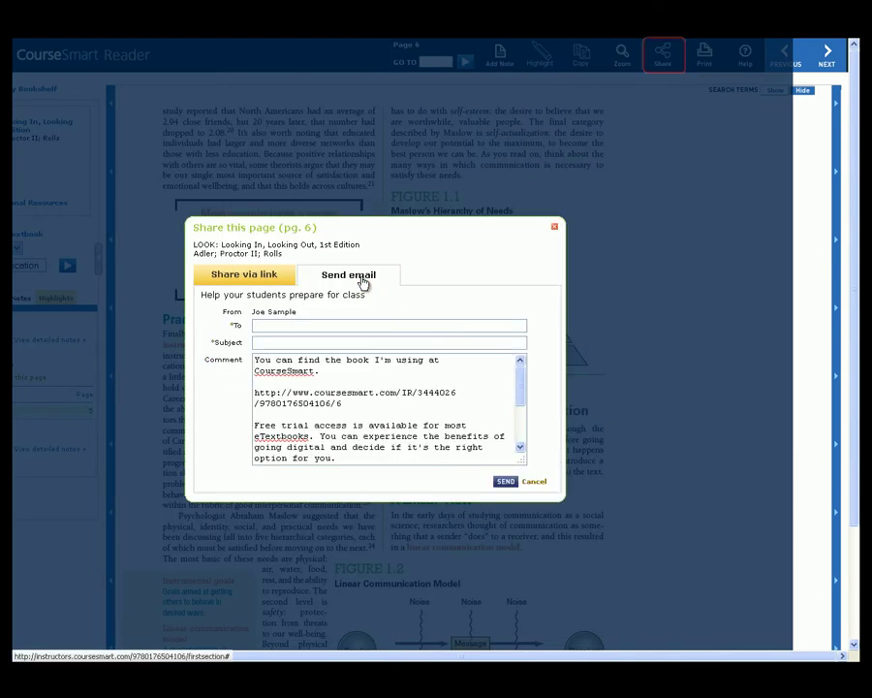
pyautogui.moveTo(522, 389)
pyautogui.mouseDown()
pyautogui.moveTo(522, 448)
pyautogui.moveTo(522, 380)
pyautogui.mouseUp()
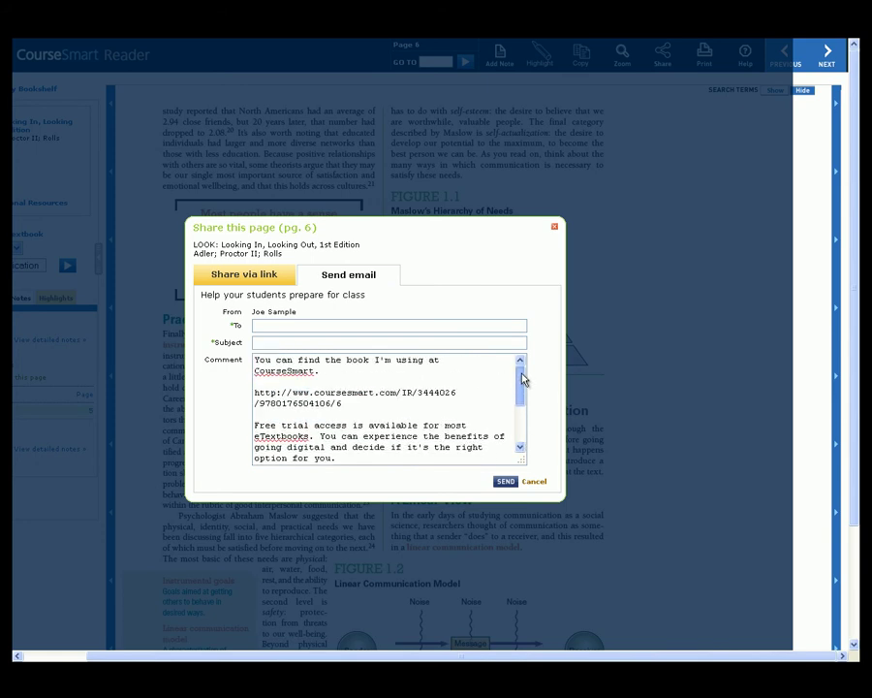
pyautogui.click(533, 484)
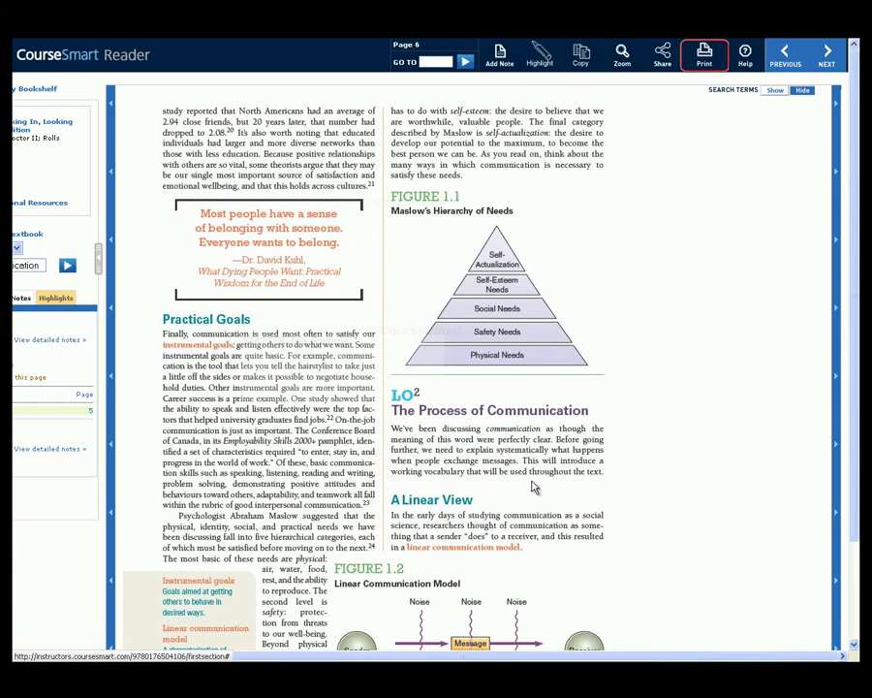
# Review the print options for page 6 at 1 page, close them, and zoom in on the page
pyautogui.click(701, 63)
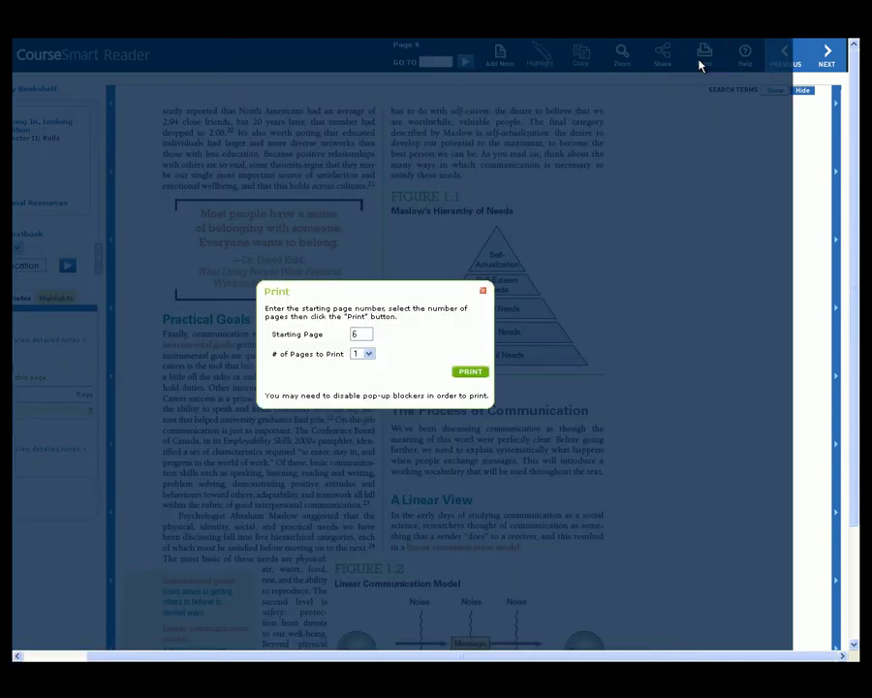
pyautogui.click(368, 354)
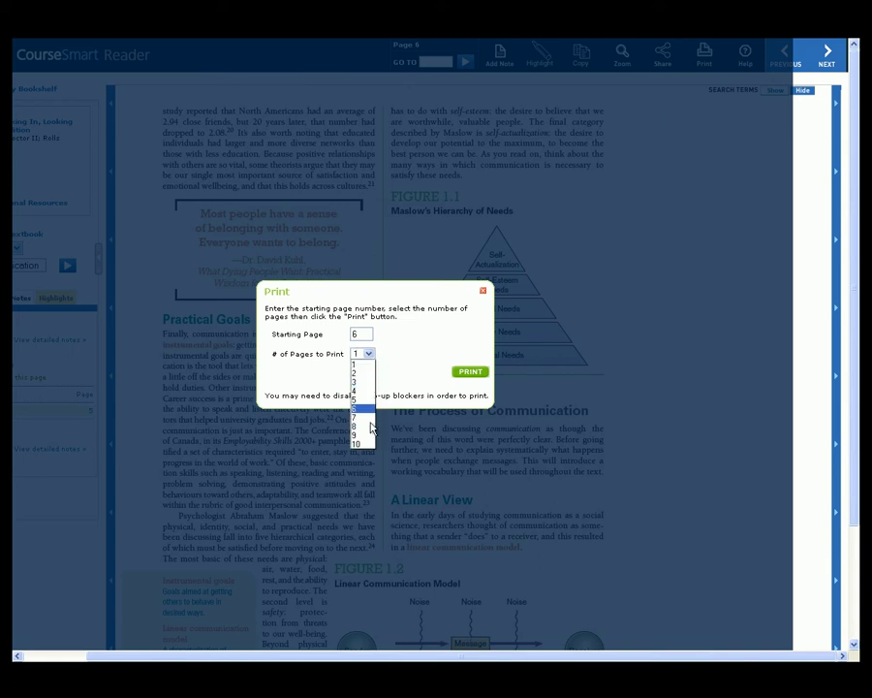
pyautogui.click(368, 354)
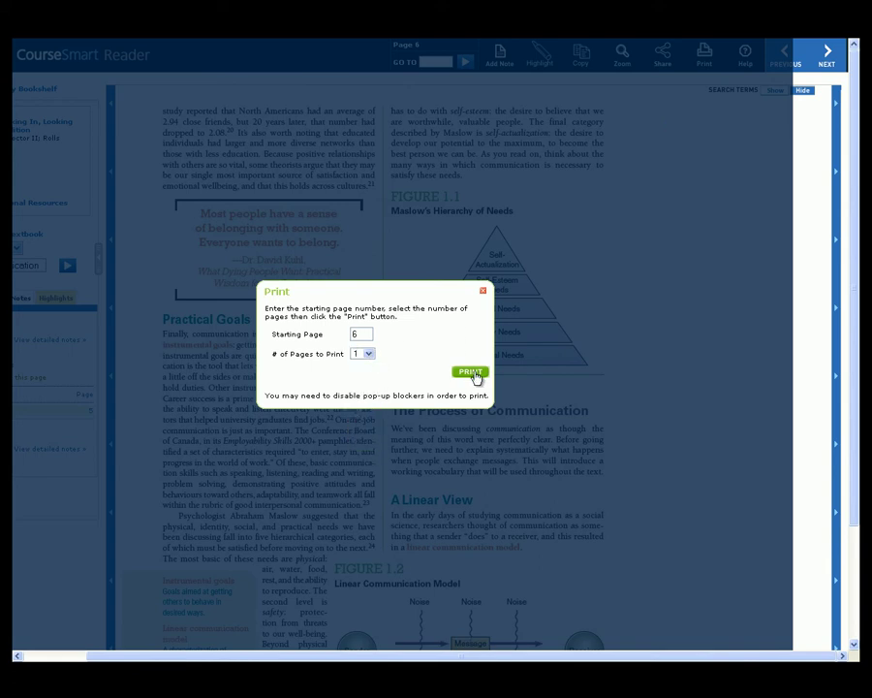
pyautogui.click(483, 291)
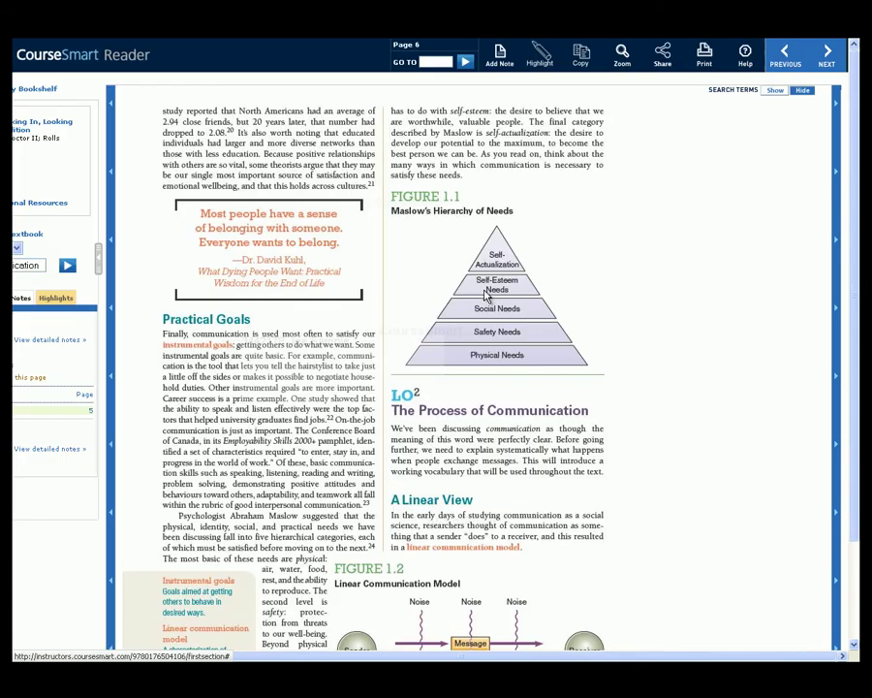
pyautogui.click(621, 60)
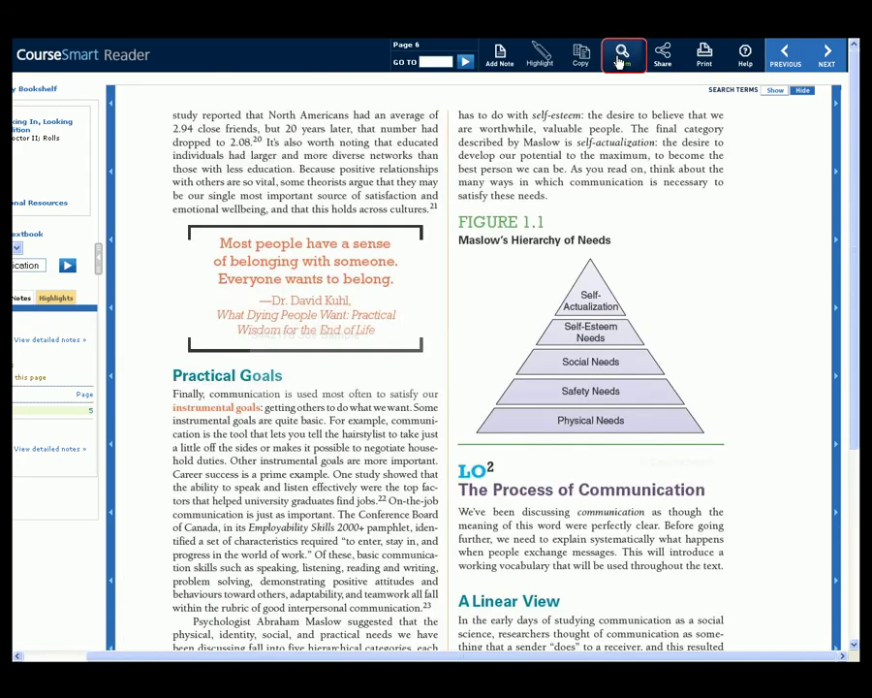
pyautogui.click(621, 60)
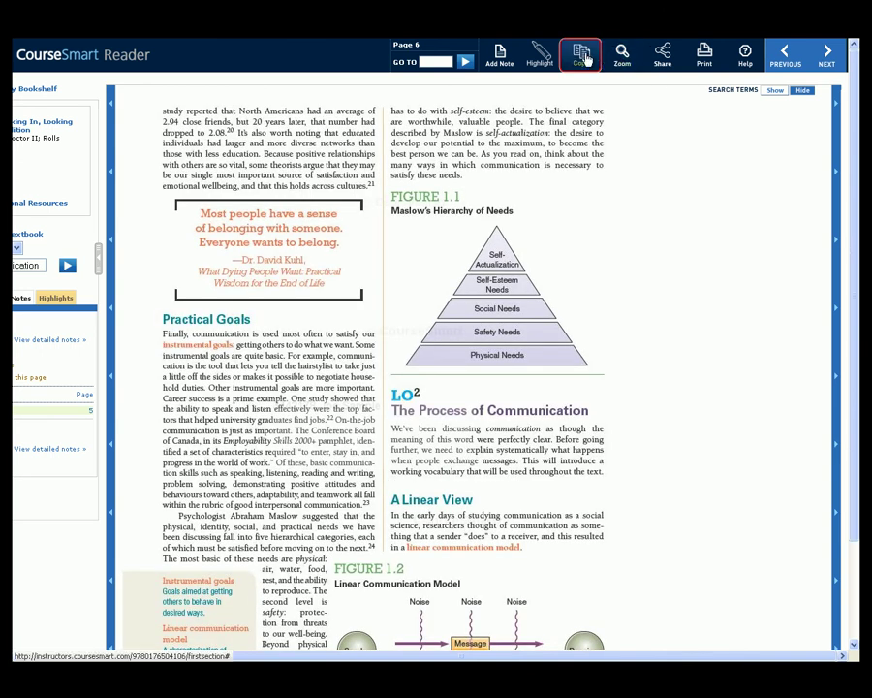
pyautogui.click(585, 61)
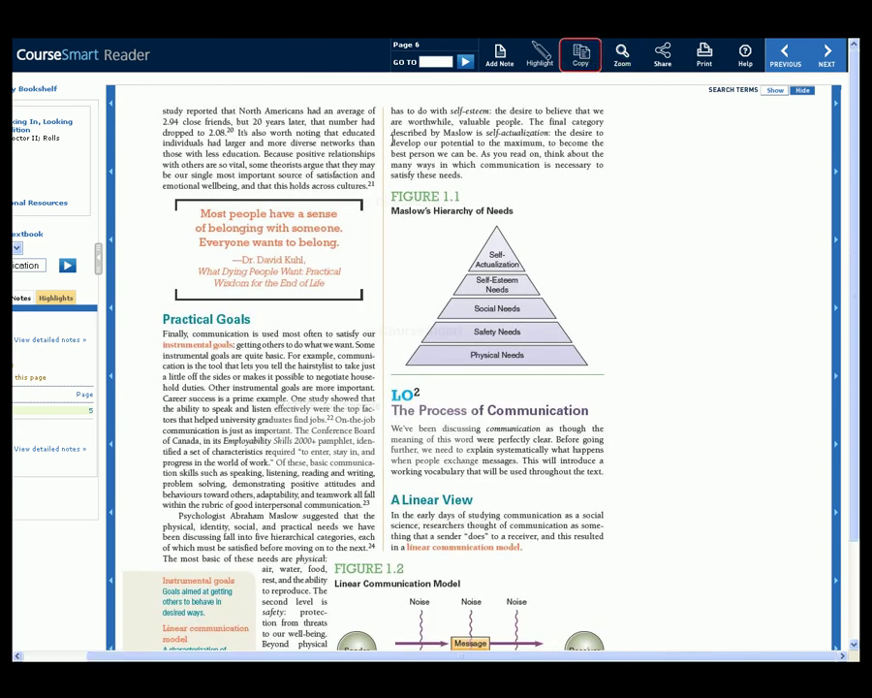
pyautogui.moveTo(380, 426); pyautogui.dragTo(502, 472)
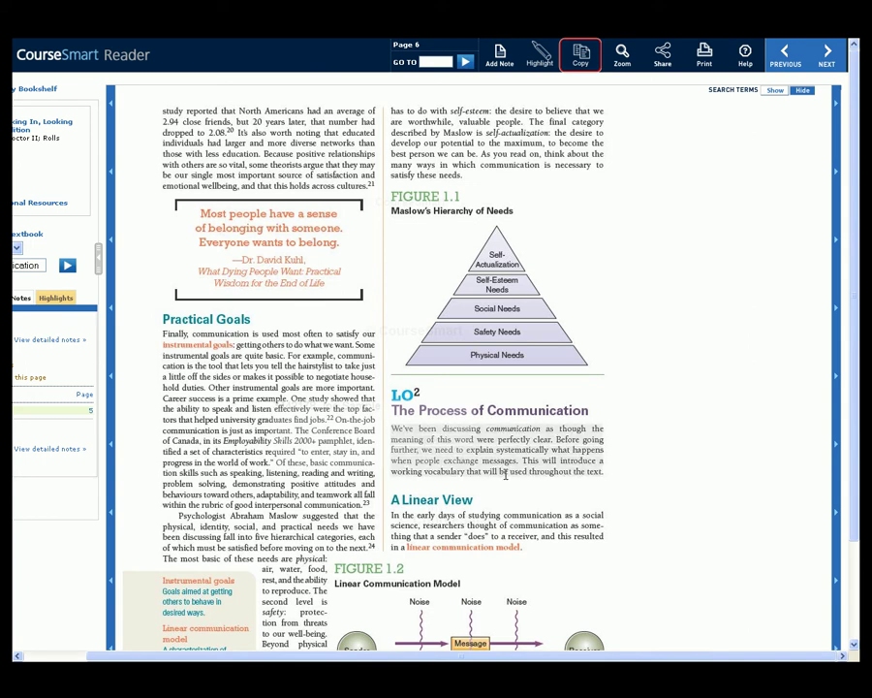
pyautogui.click(581, 60)
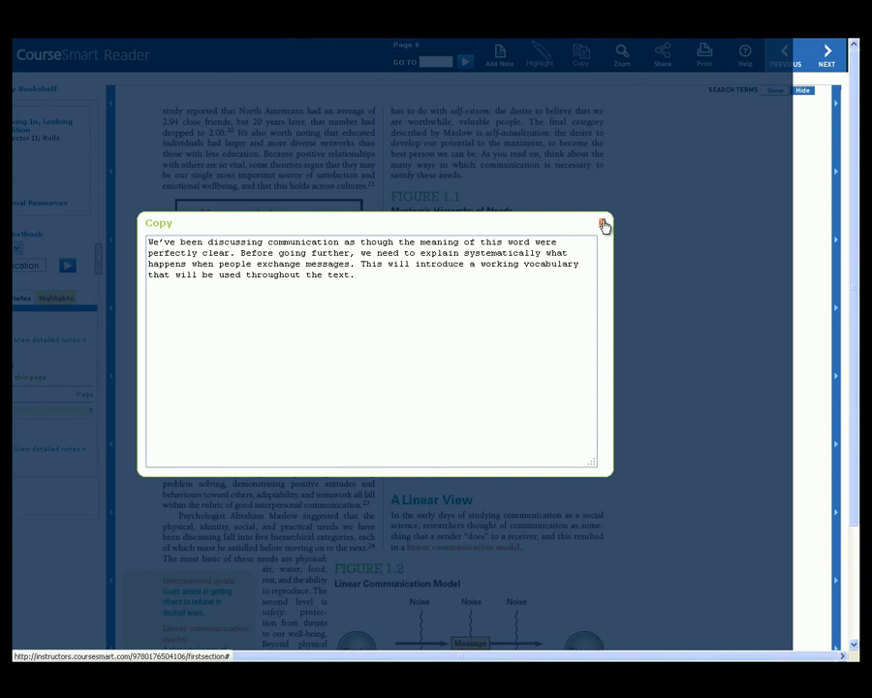
pyautogui.click(602, 222)
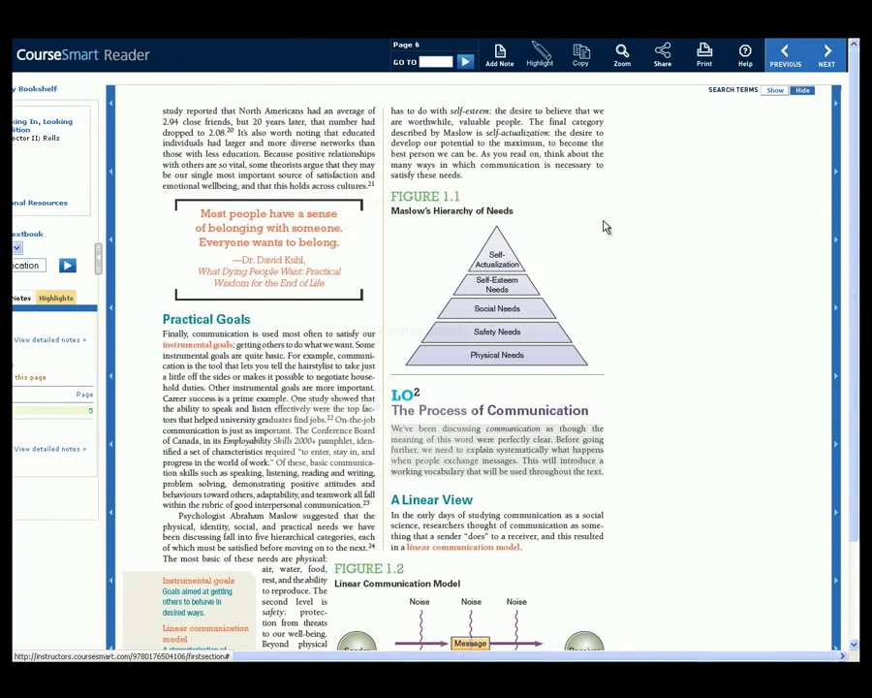
pyautogui.moveTo(187, 656); pyautogui.dragTo(133, 656)
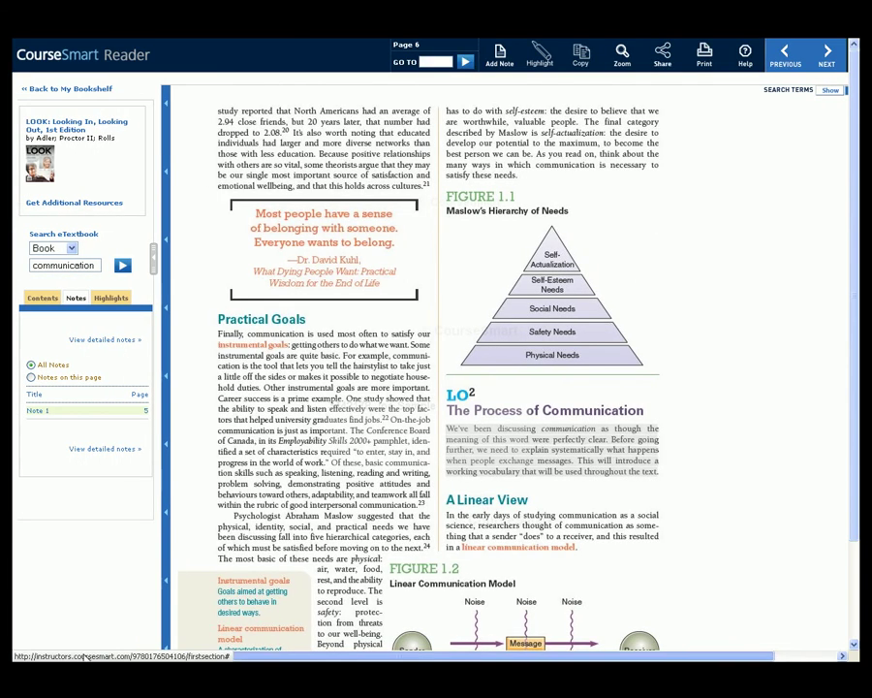
# Return to My Bookshelf and check out LOOK from the Read Offline section
pyautogui.click(98, 90)
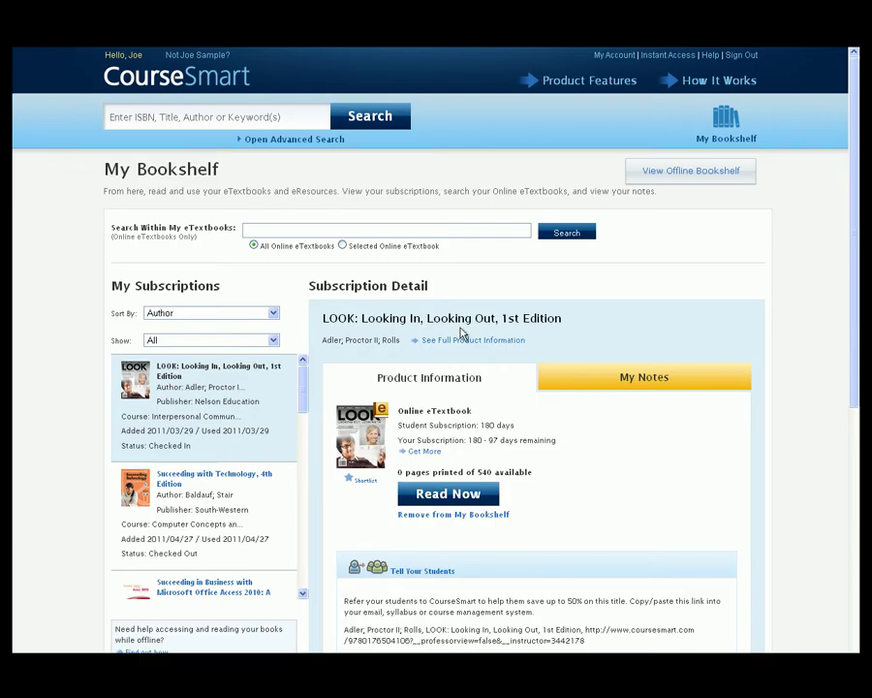
pyautogui.moveTo(856, 337); pyautogui.dragTo(857, 546)
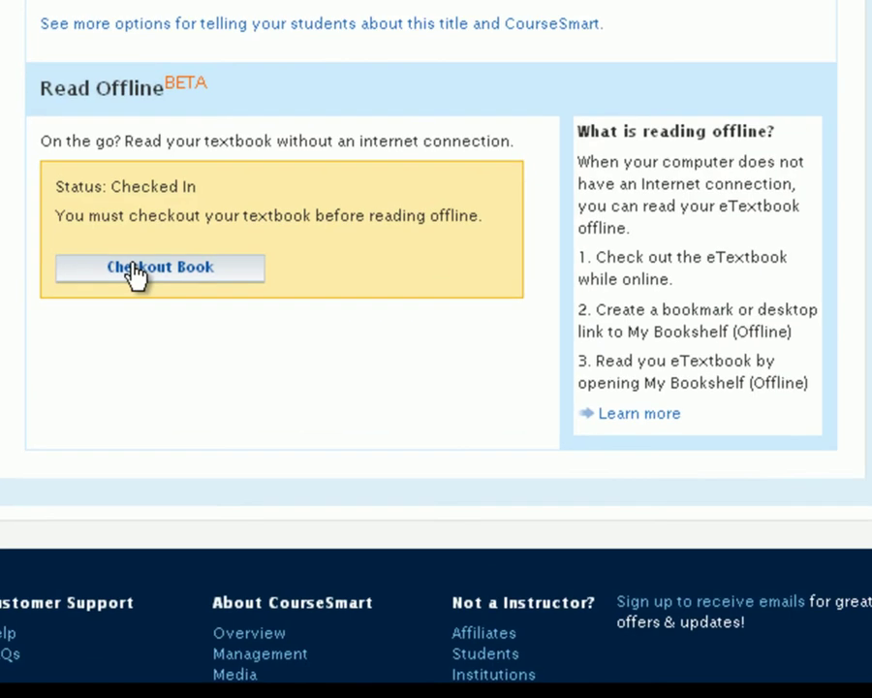
pyautogui.click(136, 274)
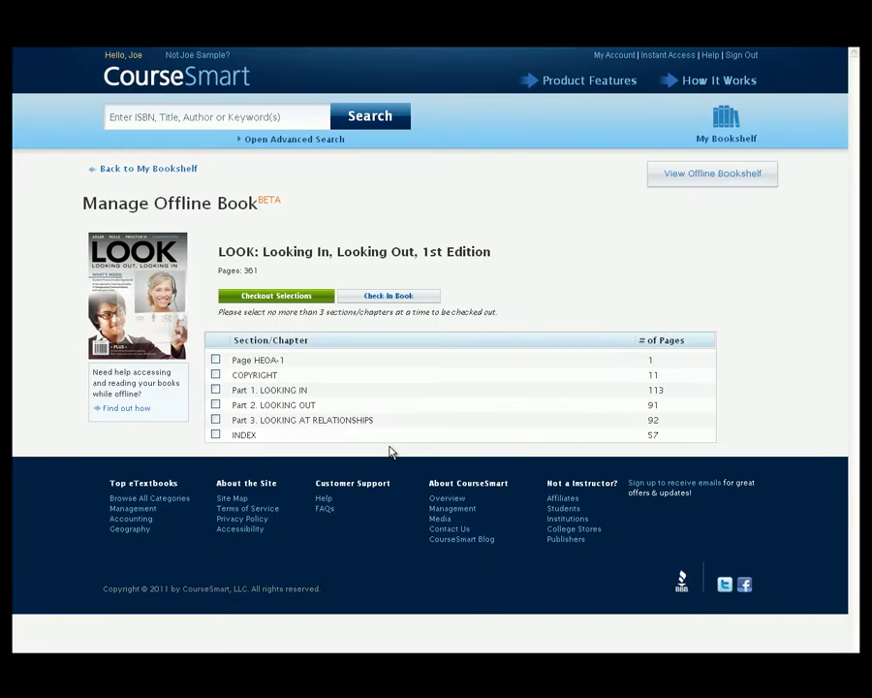
# Check out Part 1, LOOKING IN of LOOK for offline reading and open the offline bookshelf
pyautogui.click(215, 388)
pyautogui.click(265, 299)
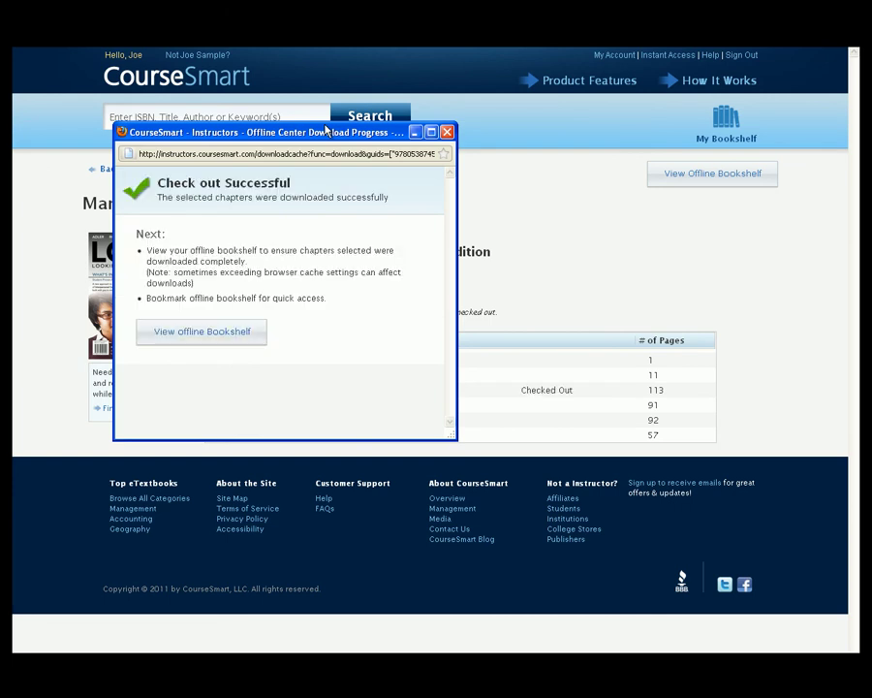
pyautogui.click(203, 331)
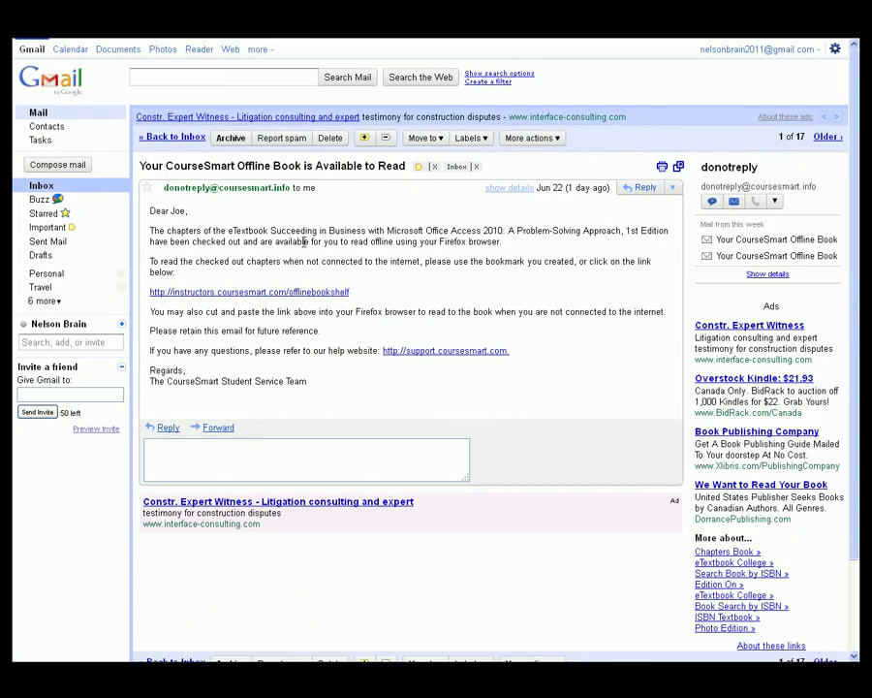
# Save a bookmark for the offlinebookshelf link in the CourseSmart email
pyautogui.rightClick(338, 293)
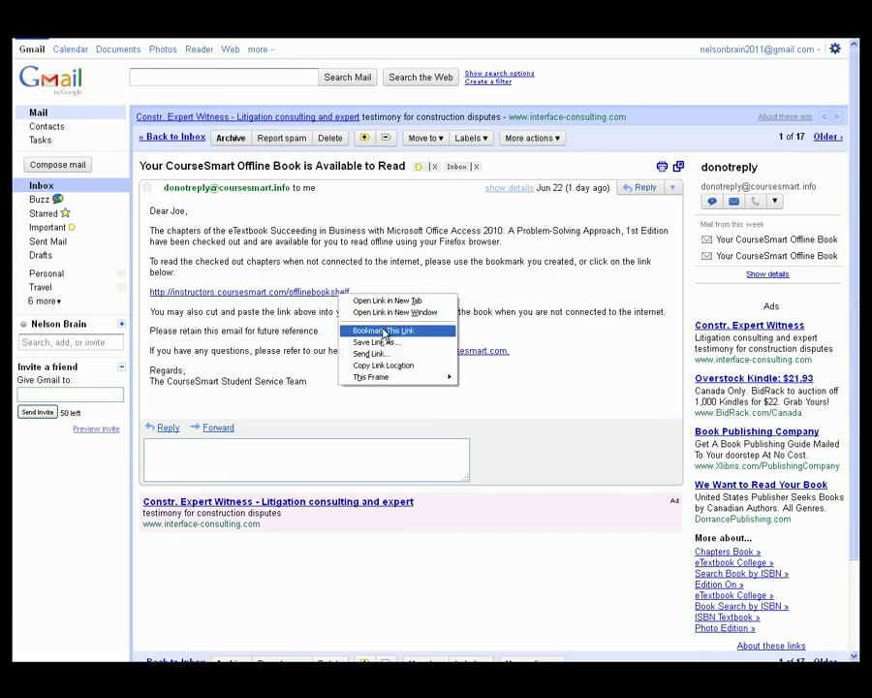
pyautogui.click(386, 333)
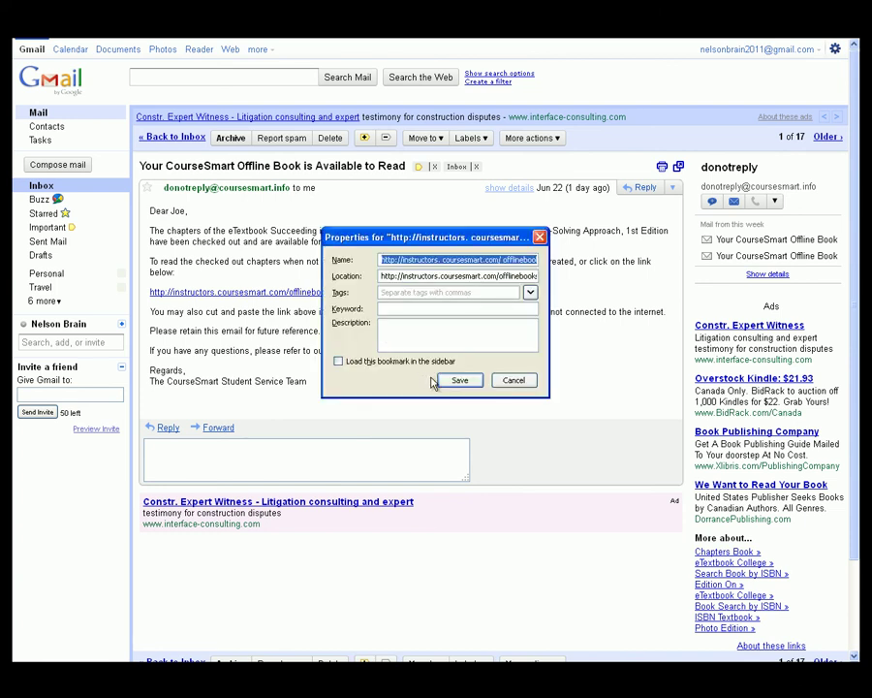
pyautogui.click(452, 381)
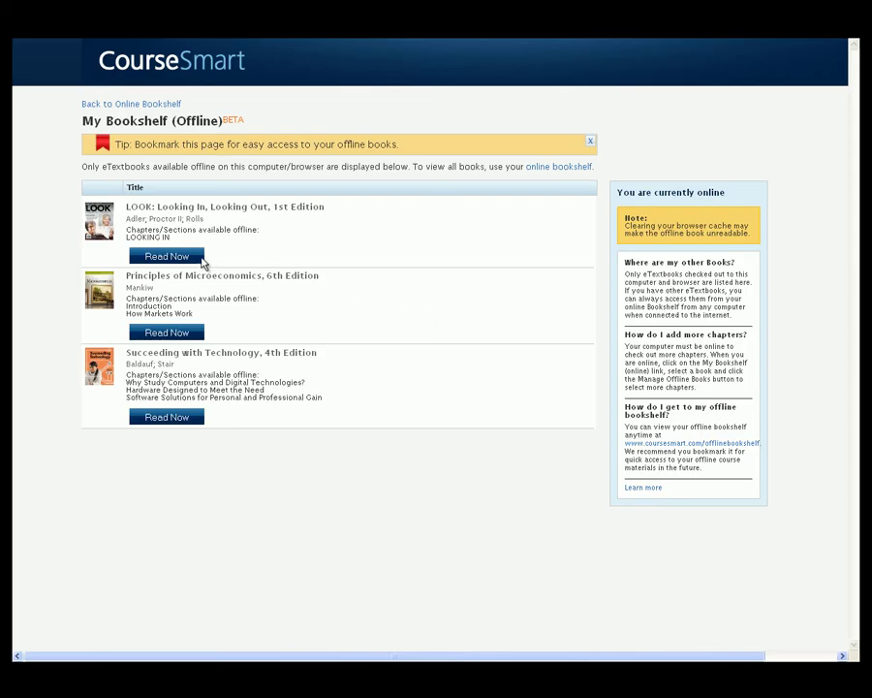
# Open LOOK offline and go to Chapter 1's Social Needs section on page 5
pyautogui.click(185, 256)
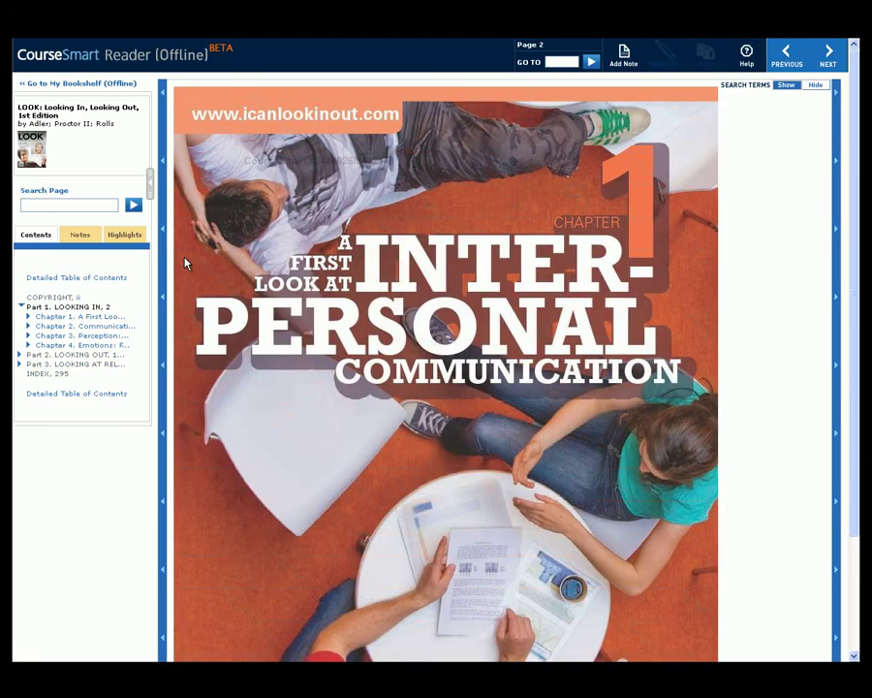
pyautogui.click(100, 318)
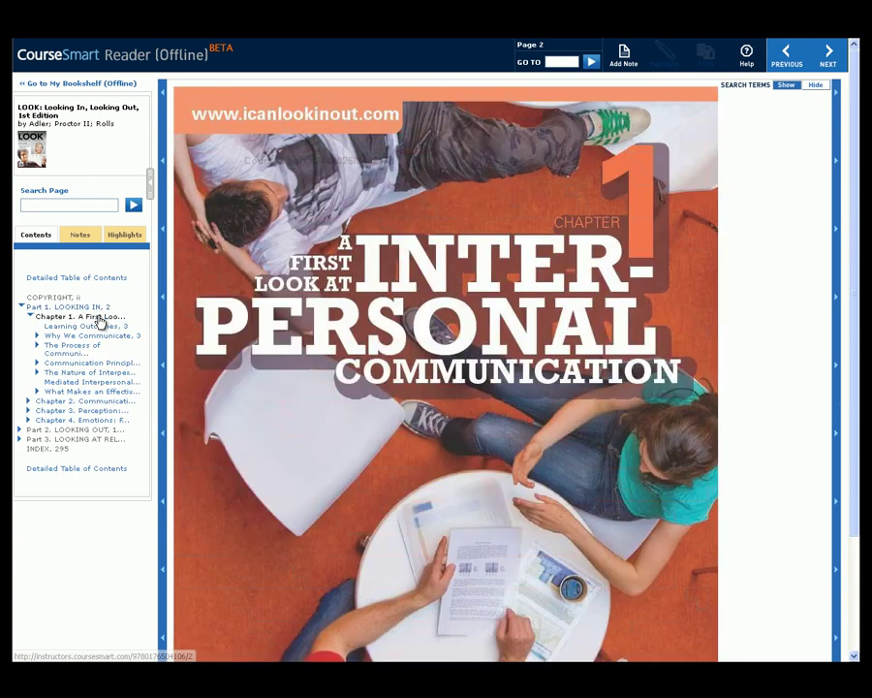
pyautogui.click(87, 337)
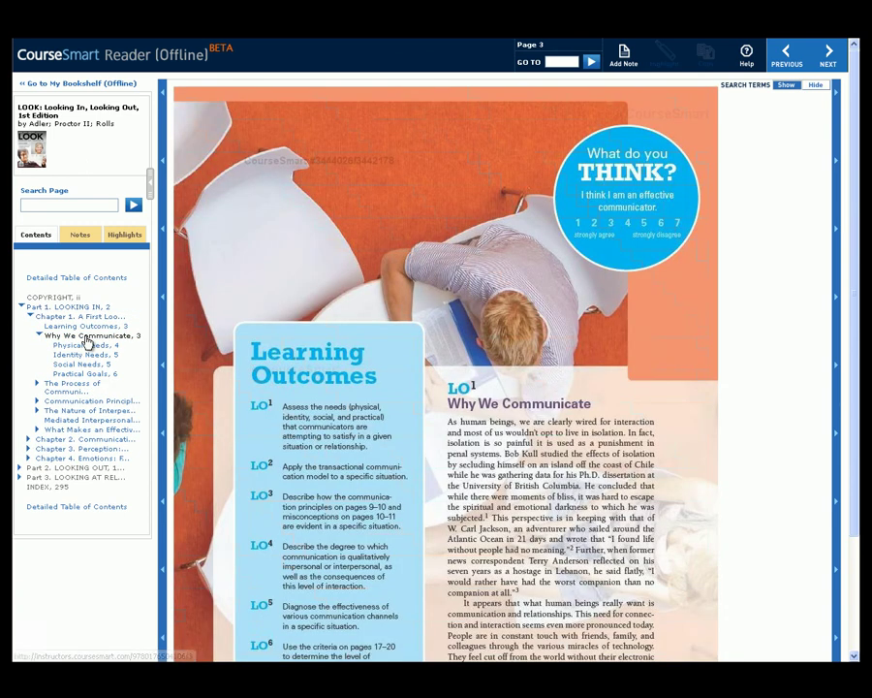
pyautogui.click(83, 364)
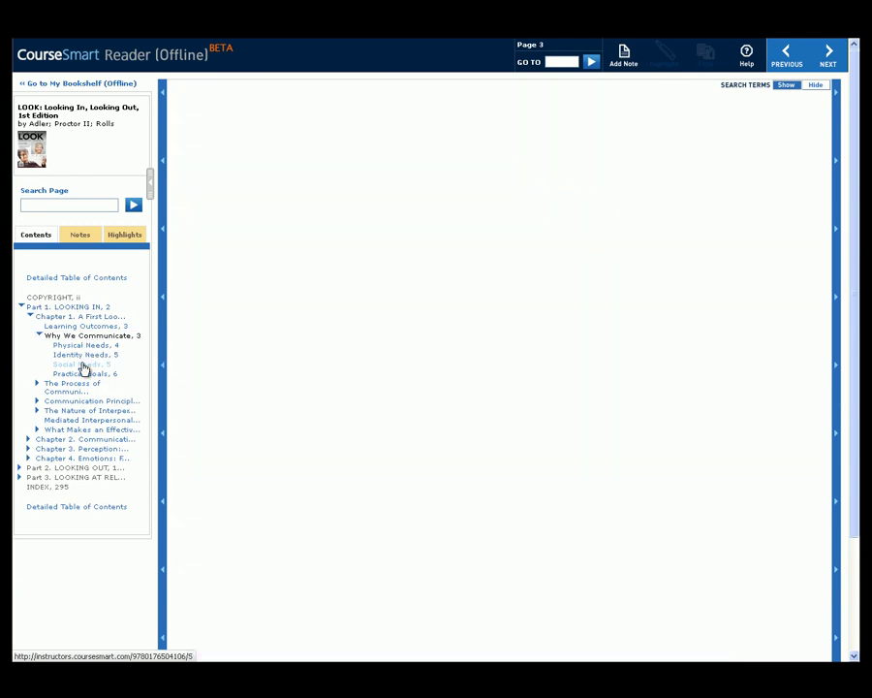
# Highlight the first sentence under Social Needs and start a new note on page 5
pyautogui.moveTo(534, 441); pyautogui.dragTo(669, 482)
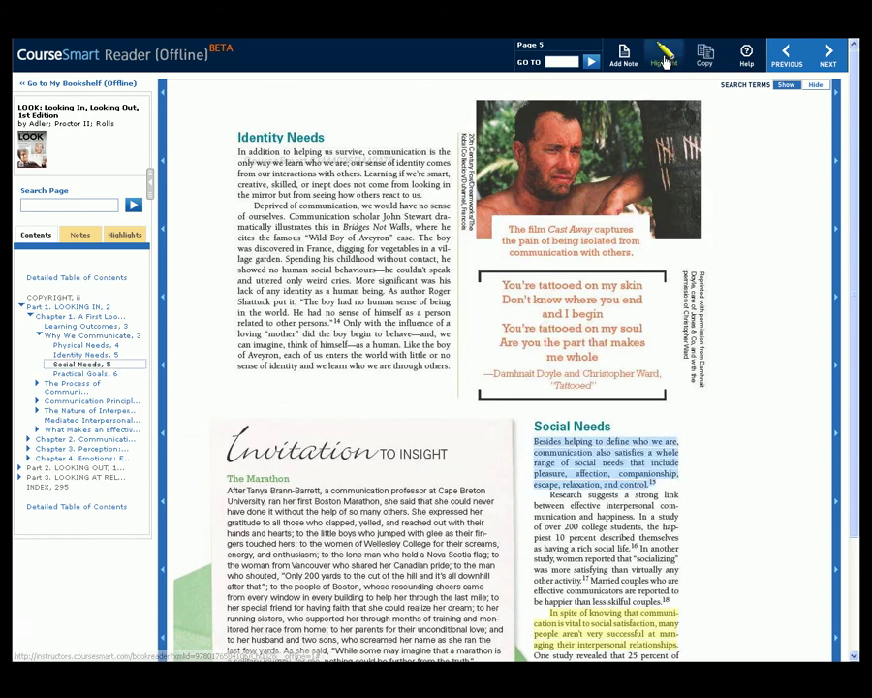
pyautogui.click(664, 52)
pyautogui.click(624, 56)
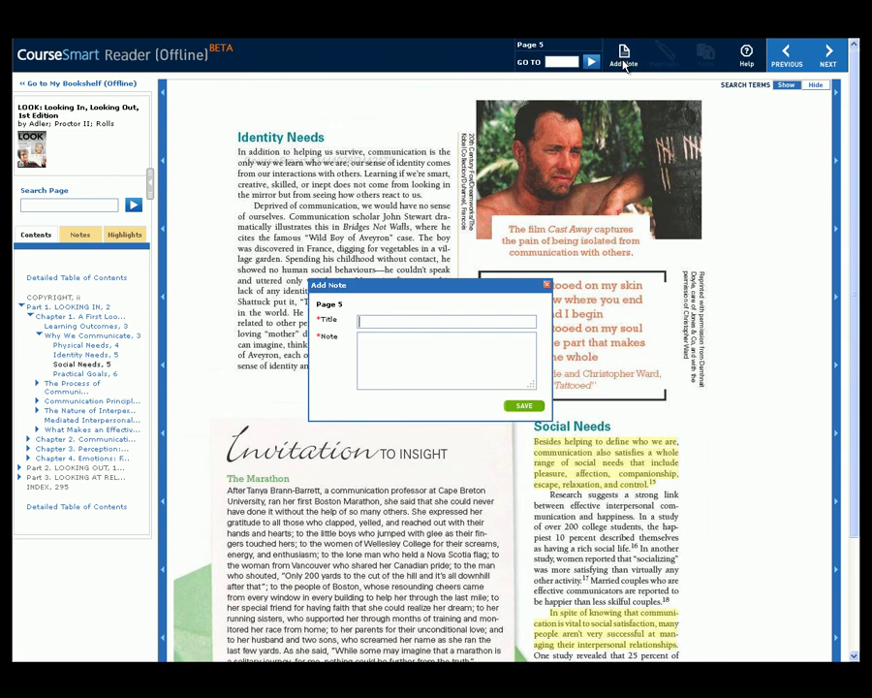
# Save a note on page 5 titled 'Note 2' with the text 'sample'
pyautogui.write('Note 2')
pyautogui.click(491, 356)
pyautogui.write('sample')
pyautogui.click(523, 406)
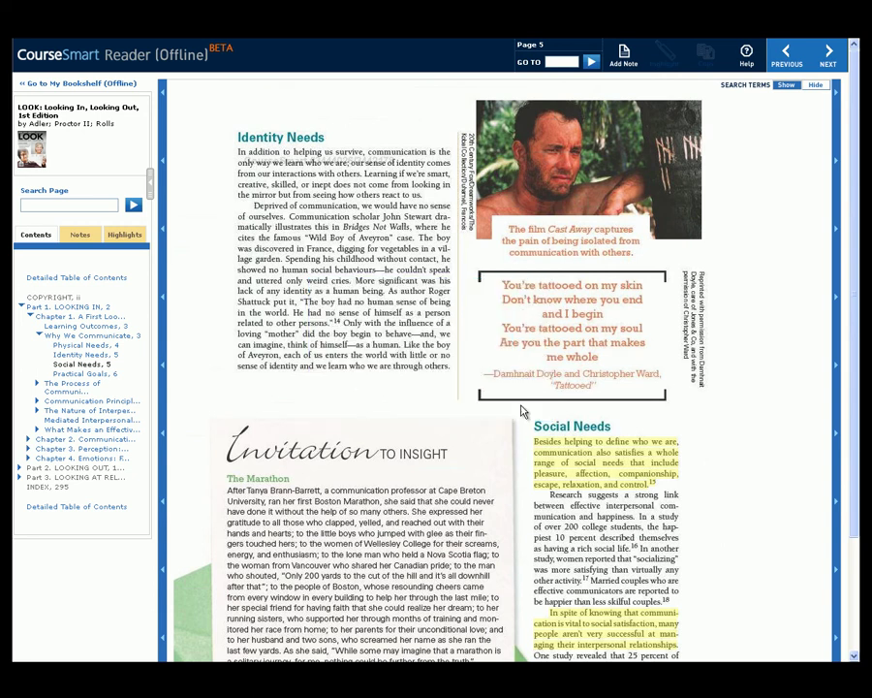
# Review the Highlights and Notes lists, then flip to page 6 and back to page 5
pyautogui.click(135, 241)
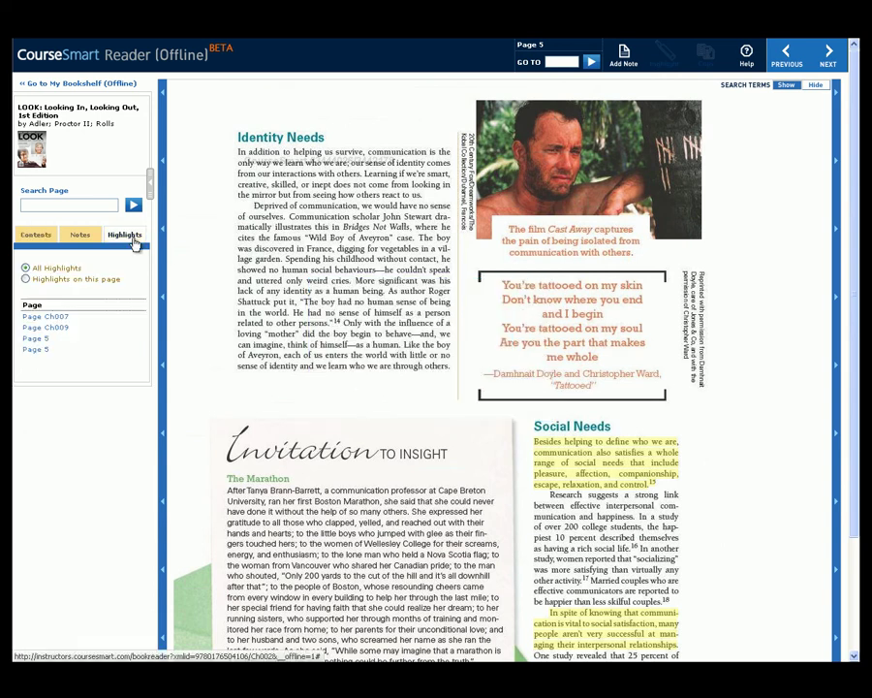
pyautogui.click(89, 237)
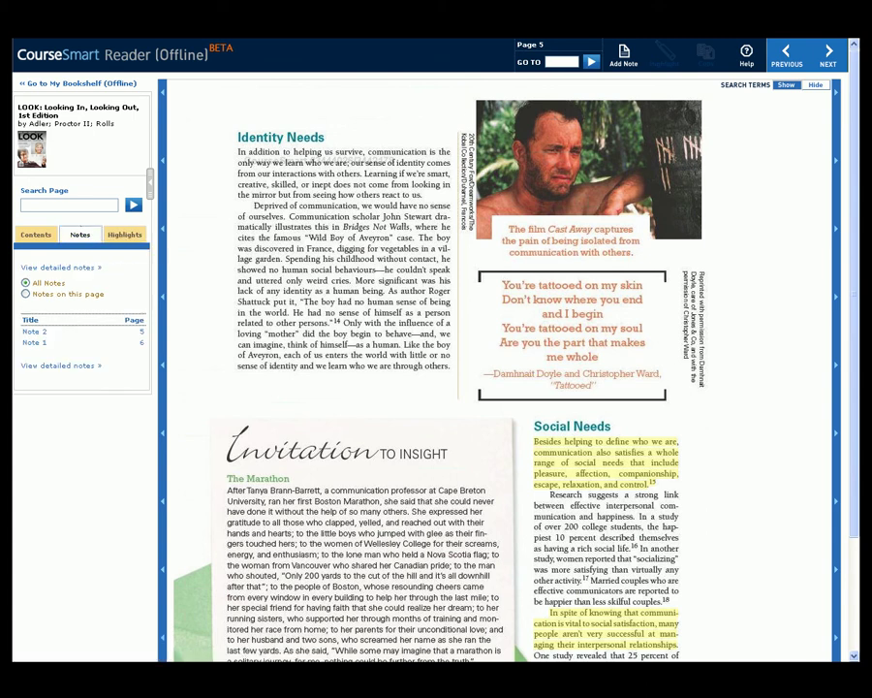
pyautogui.click(829, 54)
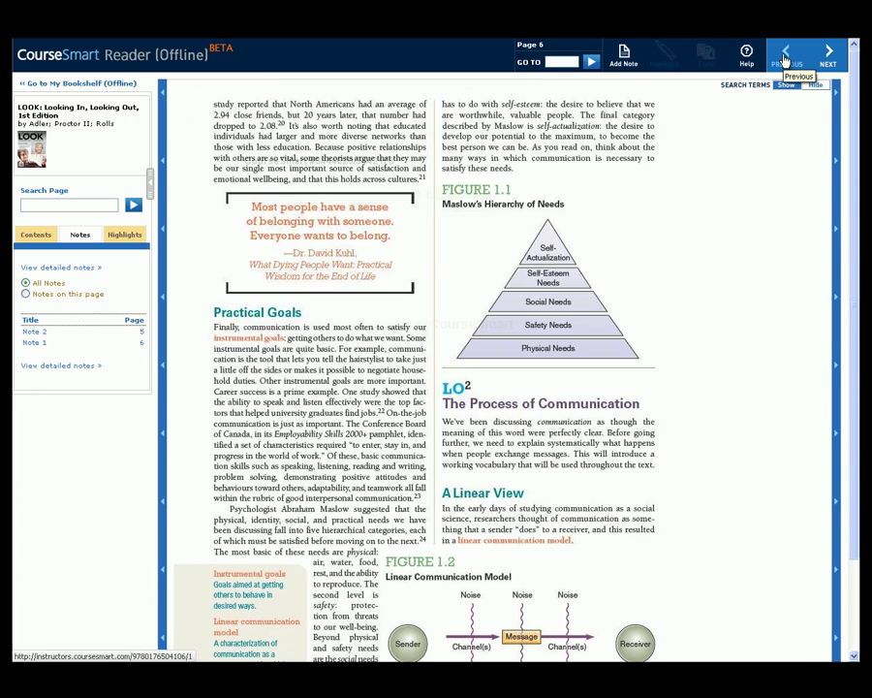
pyautogui.click(785, 60)
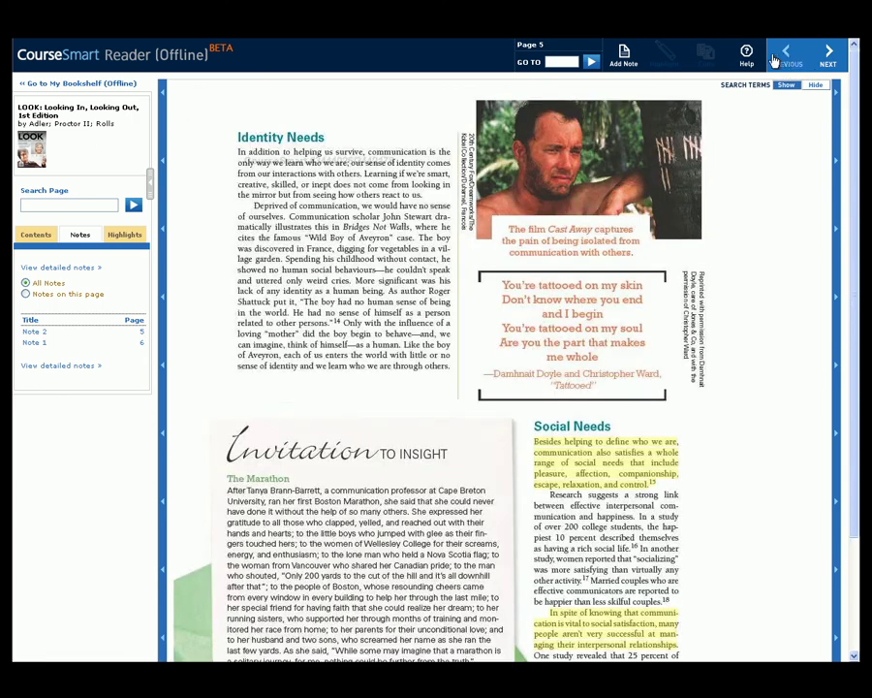
pyautogui.click(58, 205)
# Show the Succeeding in Business with Microsoft Office Access 2010 details, down to its Read Offline status
pyautogui.click(104, 89)
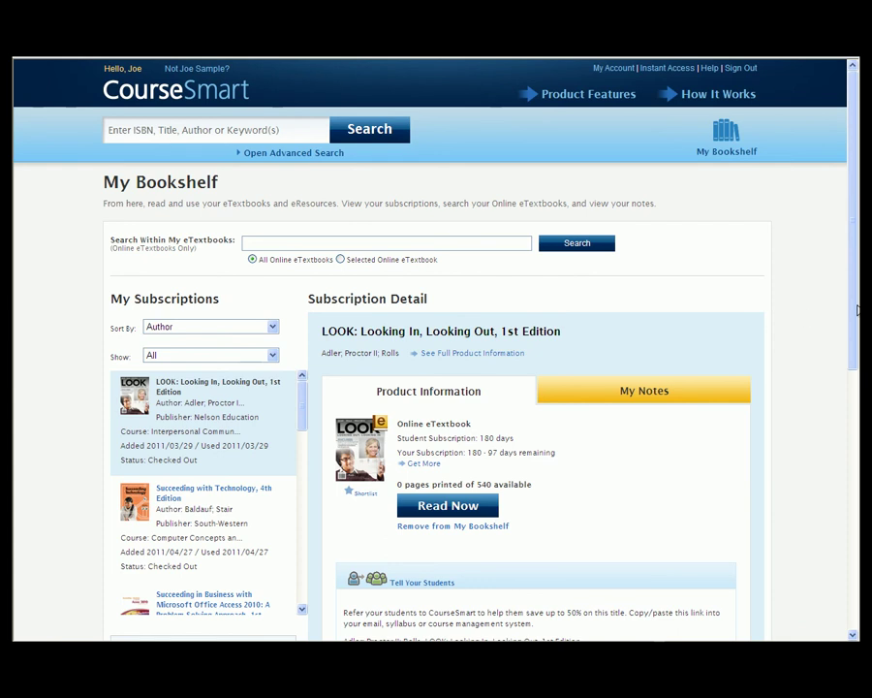
pyautogui.moveTo(857, 308); pyautogui.dragTo(854, 536)
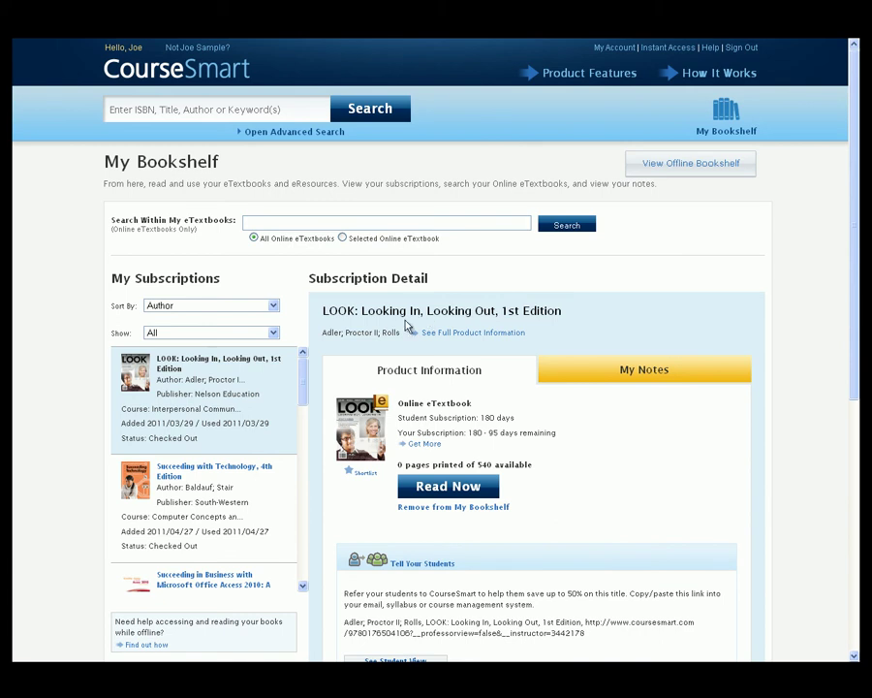
pyautogui.moveTo(306, 383); pyautogui.dragTo(305, 415)
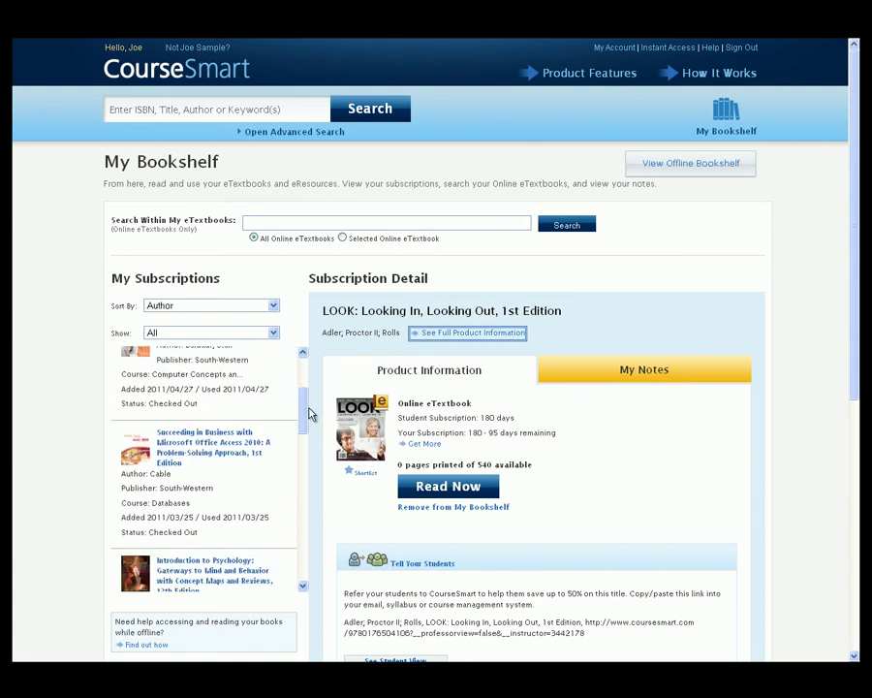
pyautogui.click(233, 444)
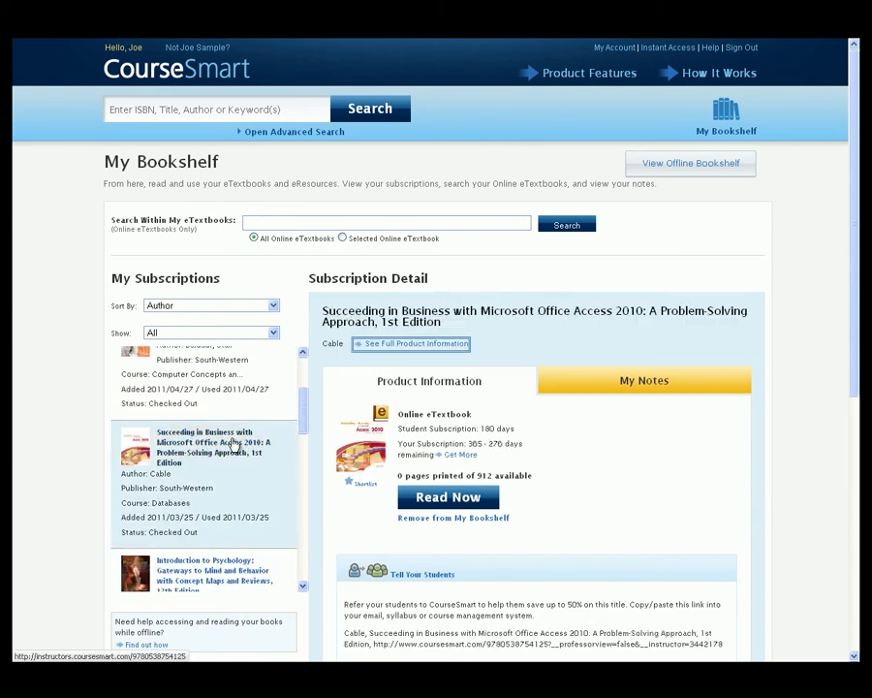
pyautogui.scroll(-3, 651, 440)
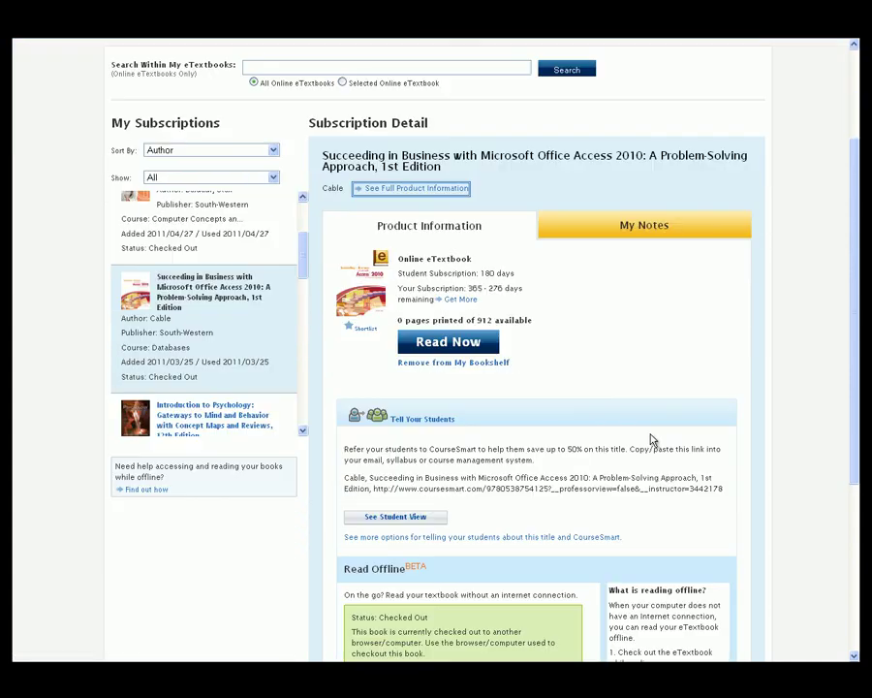
pyautogui.scroll(-3, 651, 440)
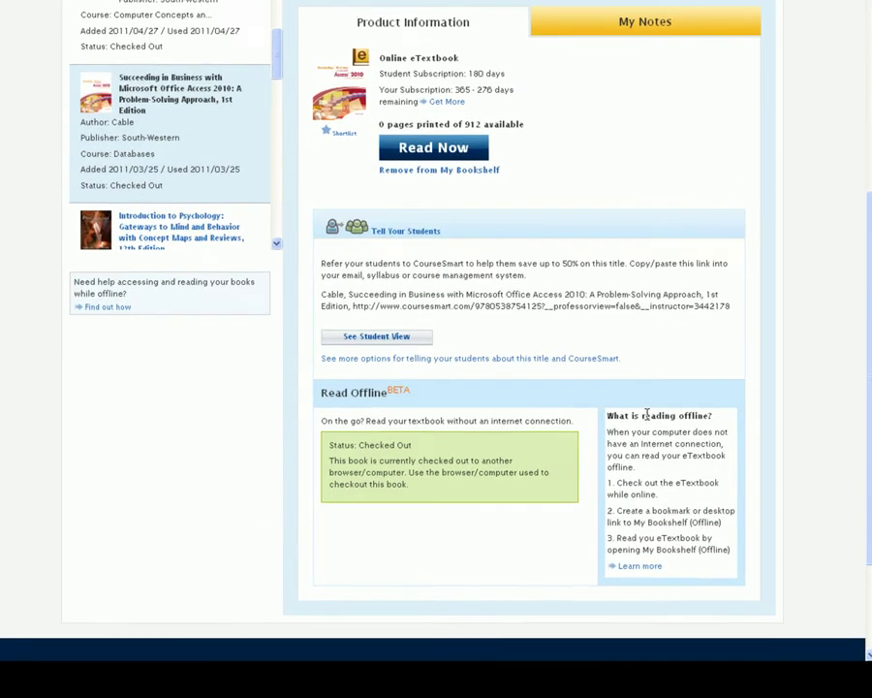